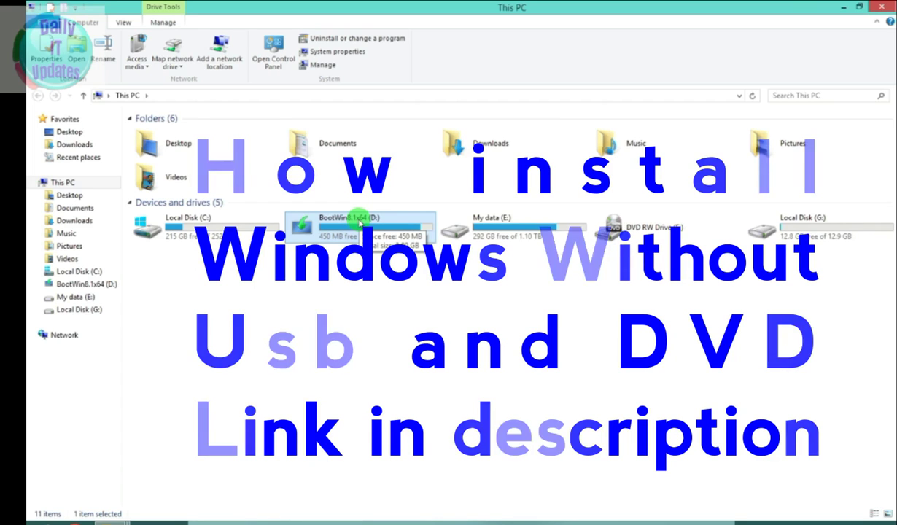
left_click(504, 226)
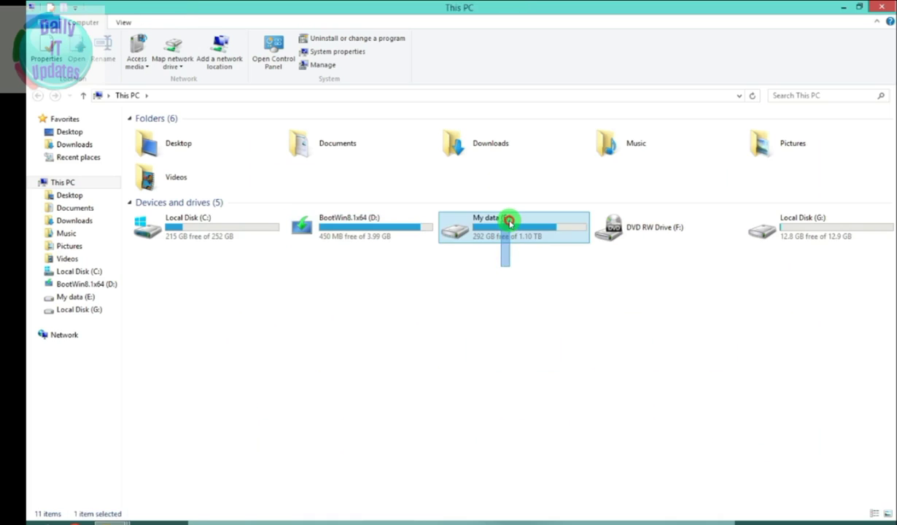
left_click(806, 224)
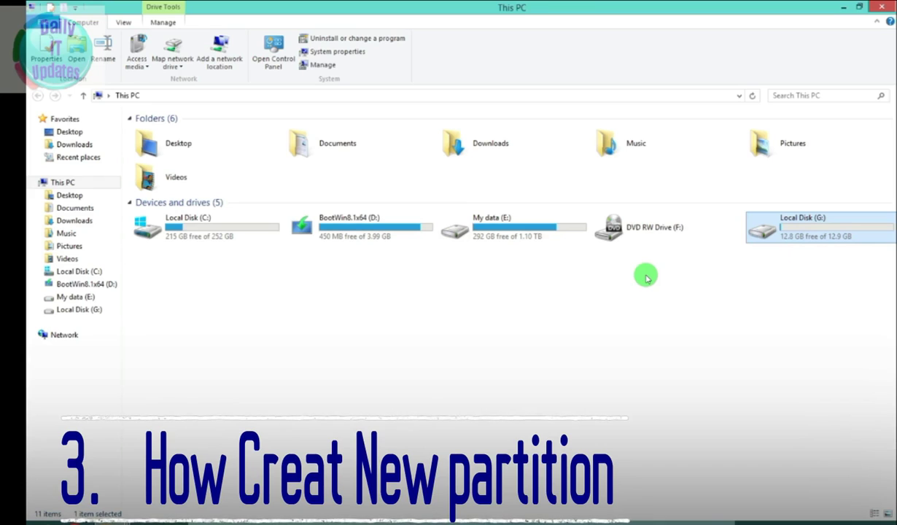
left_click(647, 280)
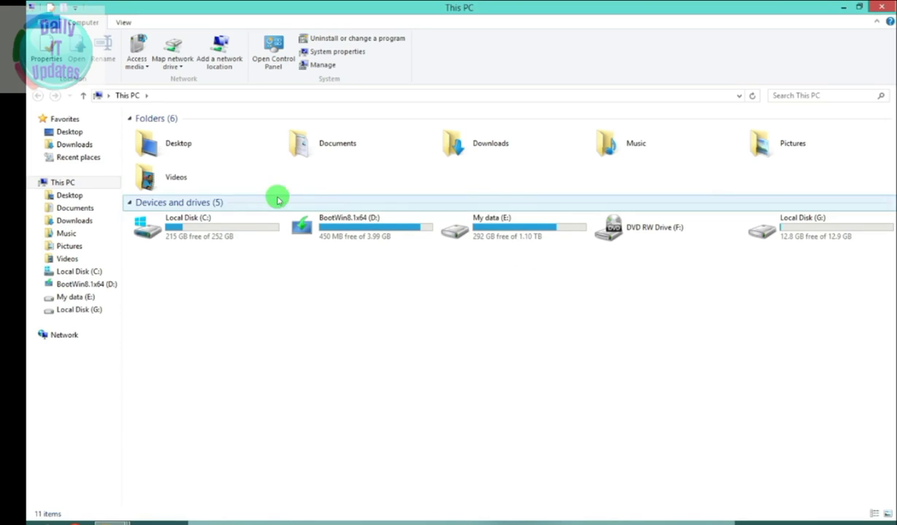
Launch the AOMEI Partition Assistant installer from the Programs folder in Downloads and choose English as the setup language
left_click(73, 145)
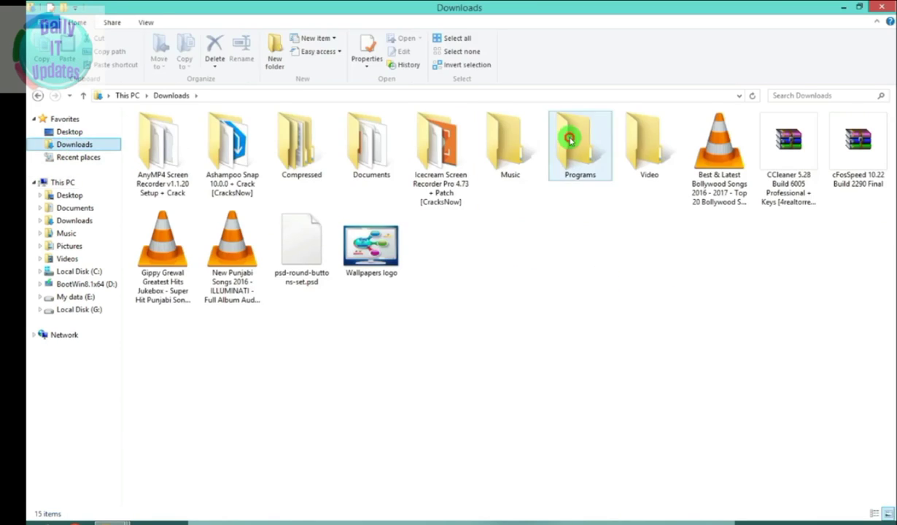
double_click(569, 137)
left_click(302, 149)
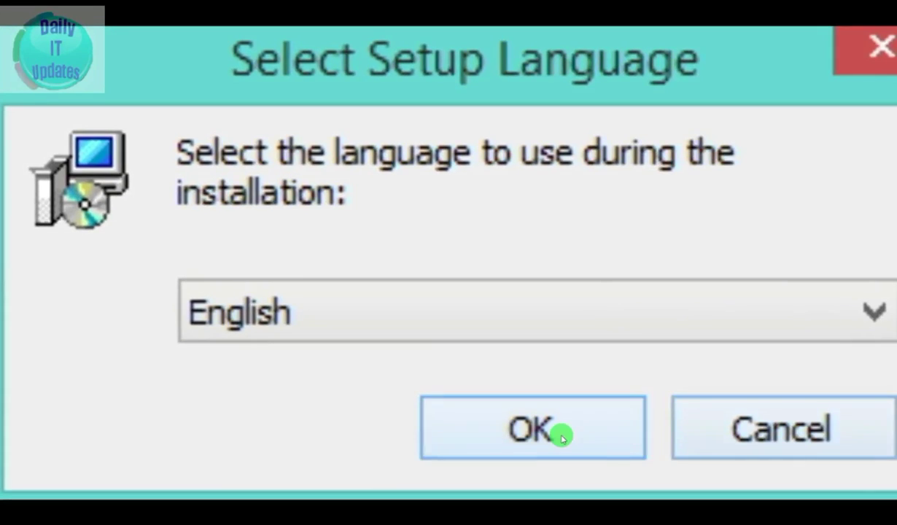
left_click(561, 430)
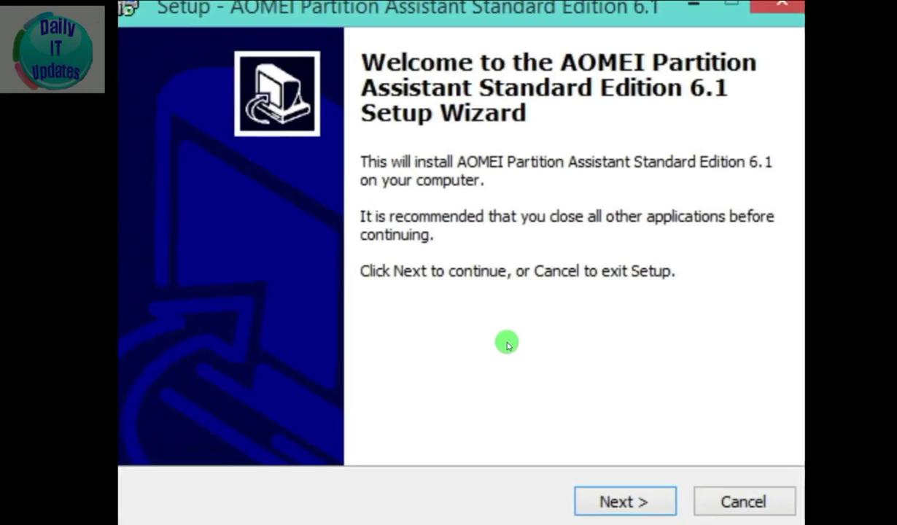
Accept the licence agreement, install AOMEI Partition Assistant Standard Edition 6.1 with the default options, and finish setup with the program set to run
left_click(596, 487)
left_click(351, 406)
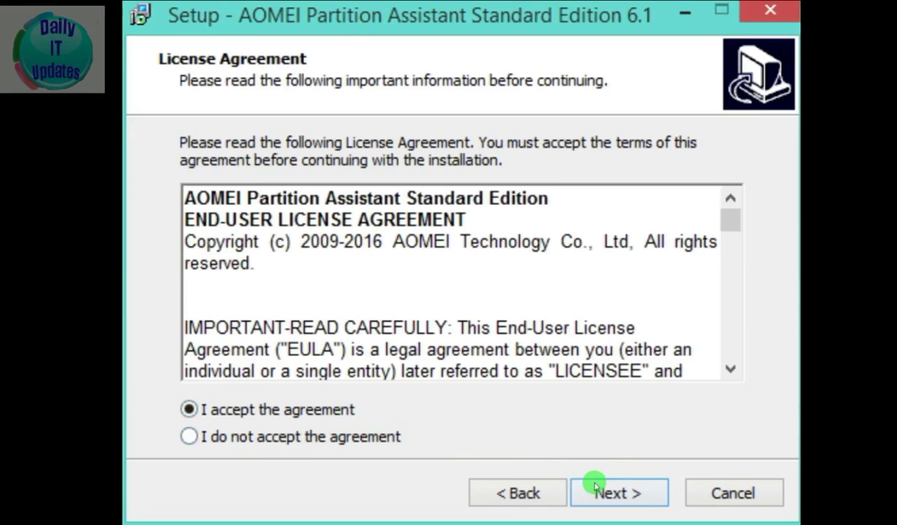
left_click(597, 487)
left_click(599, 487)
left_click(599, 487)
left_click(599, 487)
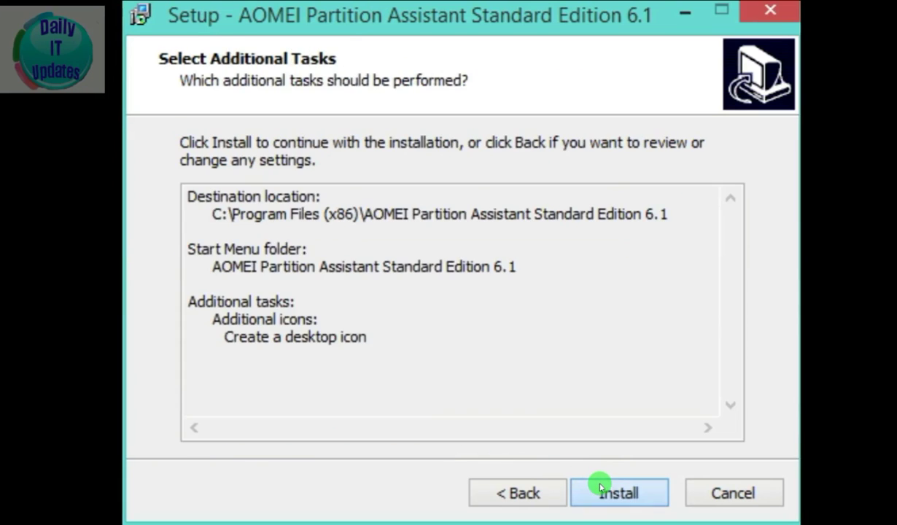
left_click(600, 487)
left_click(599, 487)
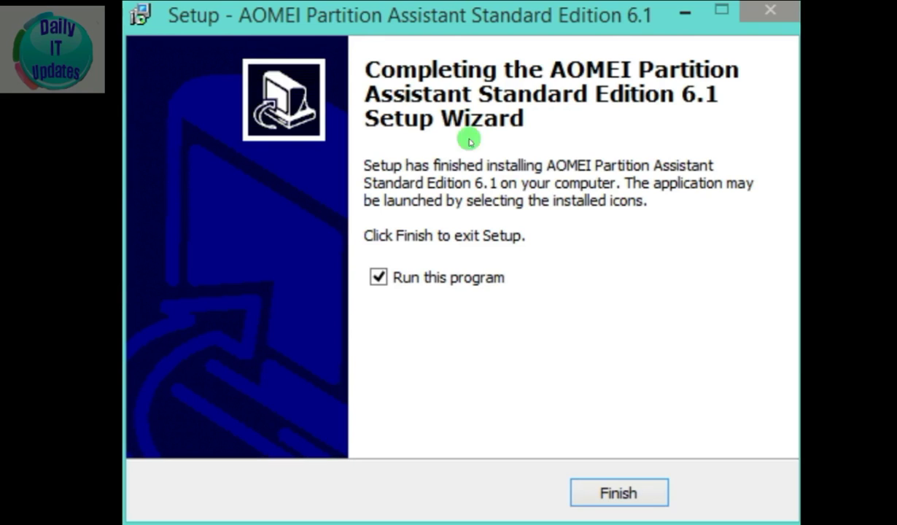
left_click(604, 495)
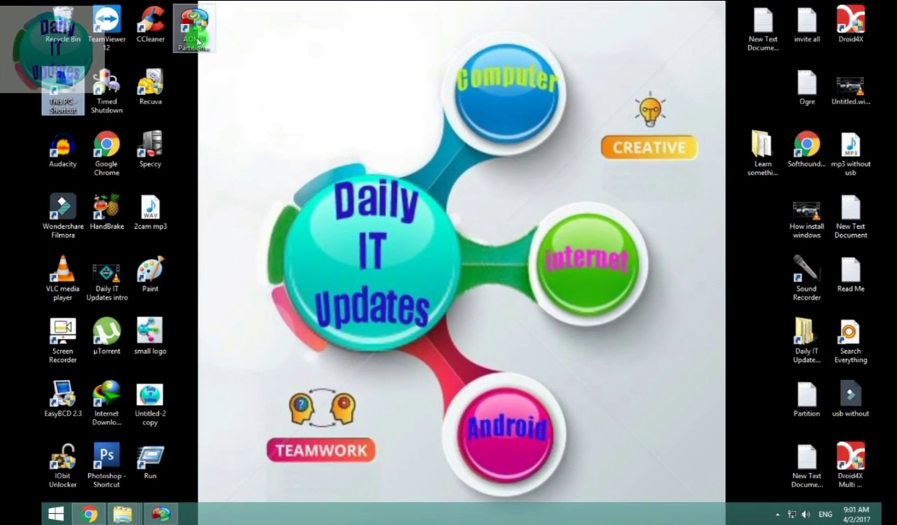
Switch to AOMEI Partition Assistant and select partition G: on Disk 1
left_click(197, 22)
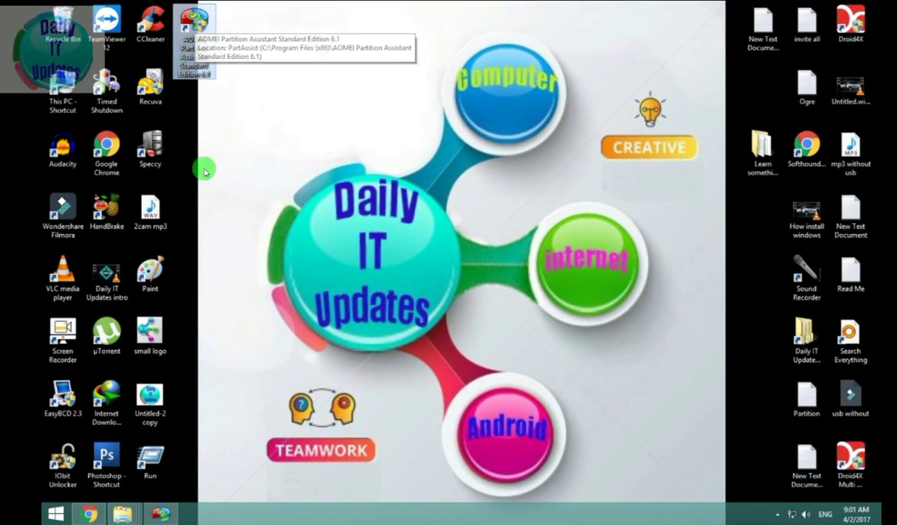
left_click(161, 513)
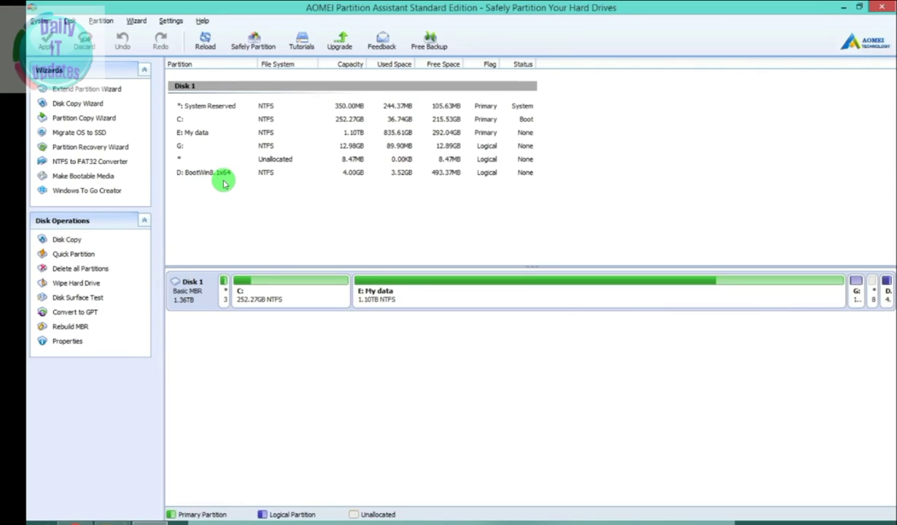
left_click(265, 150)
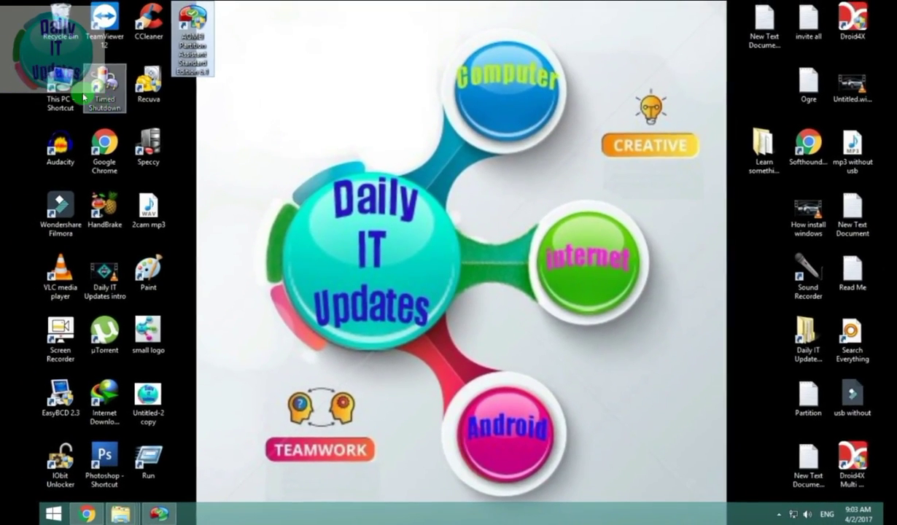
Switch to File Explorer, open Local Disk (G:), and view the picture stored in its first IT Updates folder
double_click(62, 86)
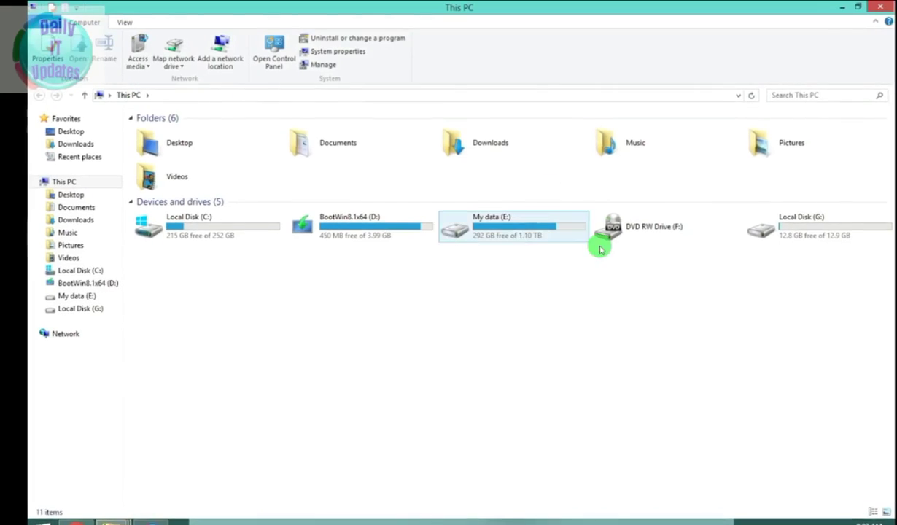
double_click(759, 231)
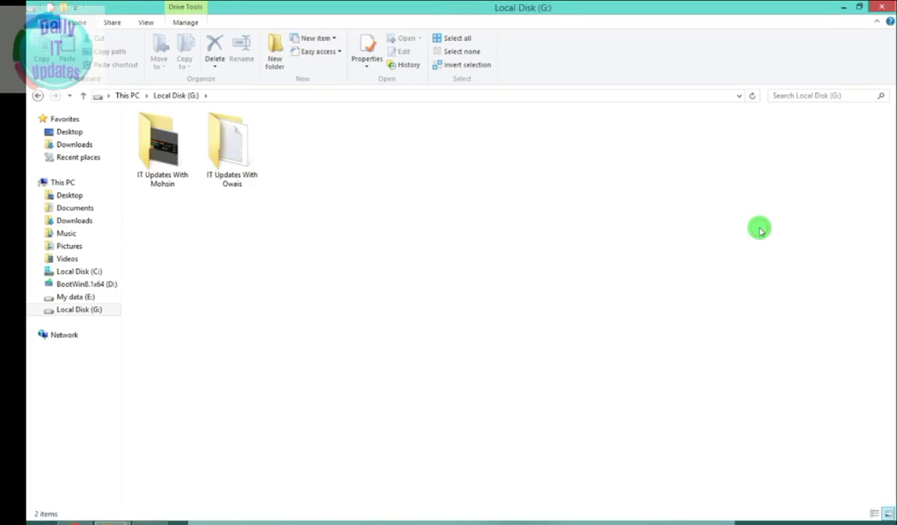
double_click(159, 154)
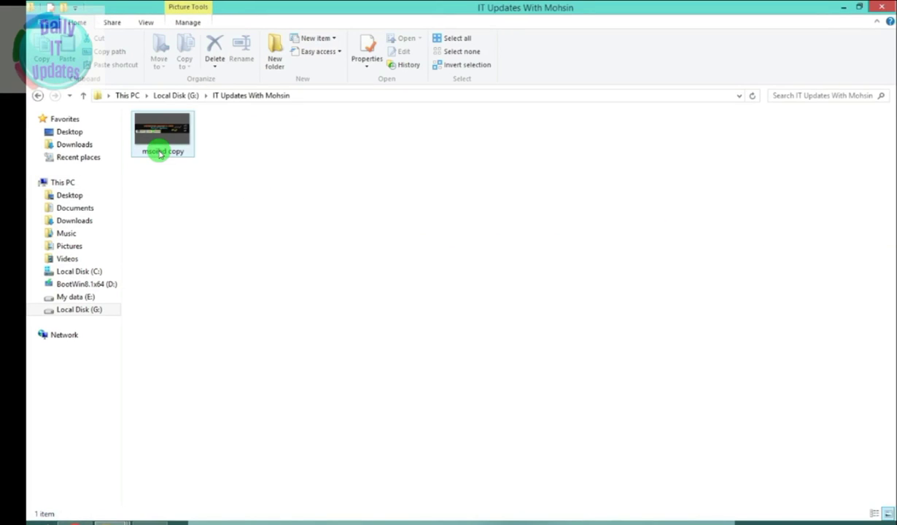
left_click(37, 95)
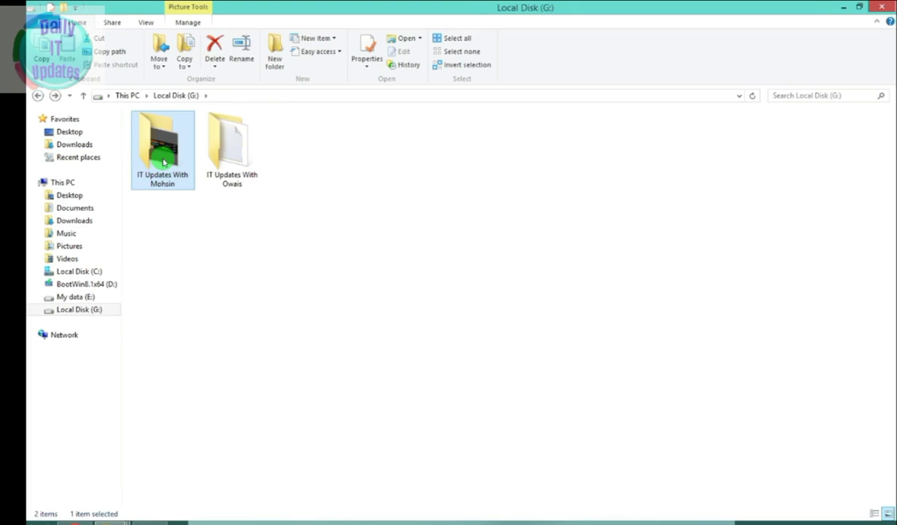
double_click(164, 185)
double_click(172, 130)
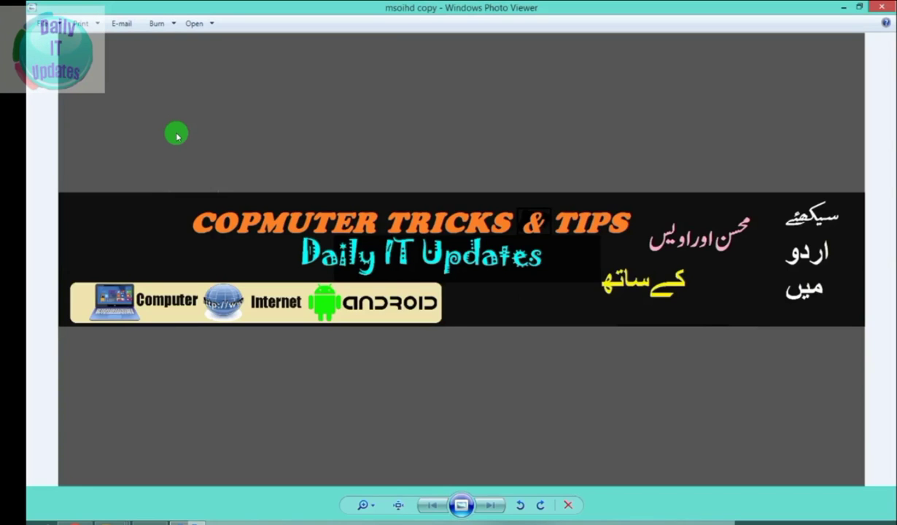
left_click(882, 6)
left_click(30, 97)
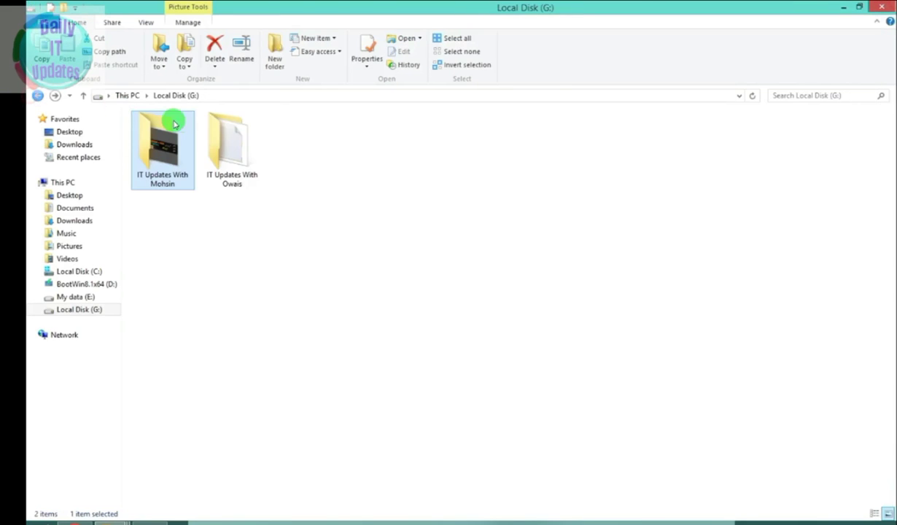
Examine the contents of New Text Document (2) in the second IT Updates folder on drive G:, and close the document
double_click(232, 134)
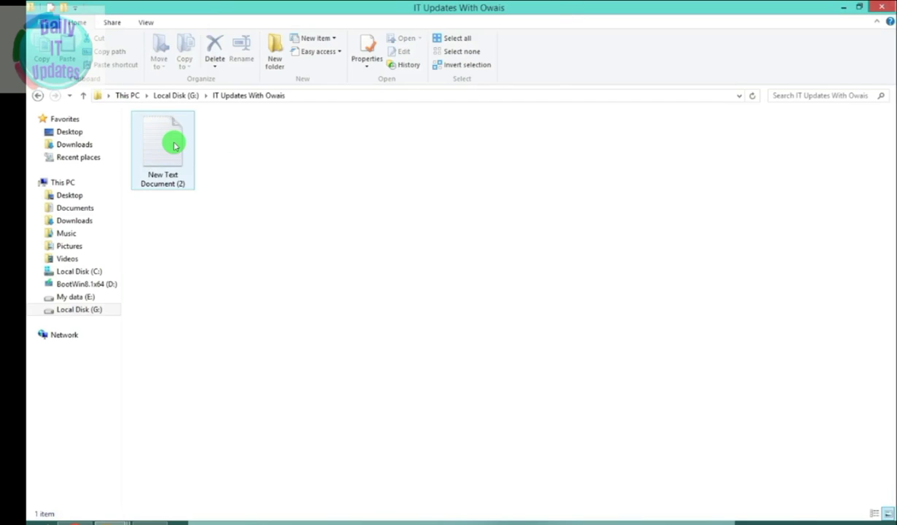
left_click(38, 96)
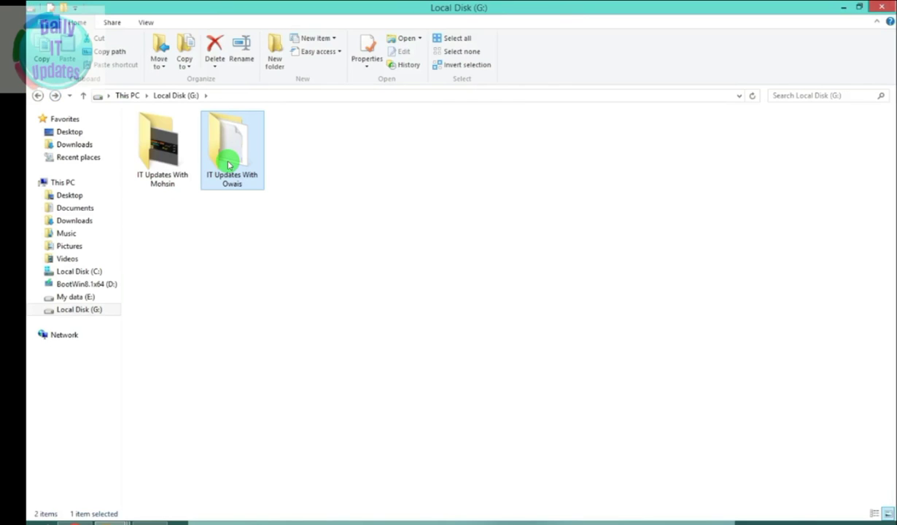
mouse_move(229, 159)
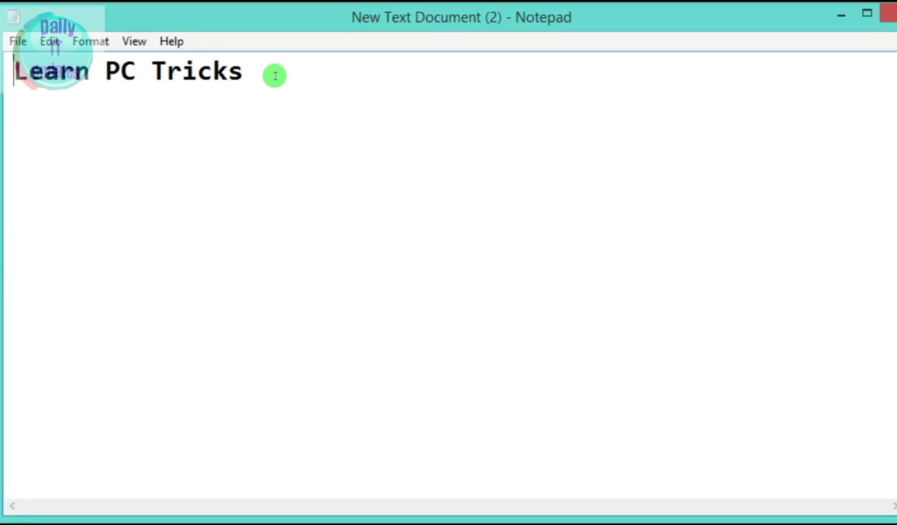
left_click(885, 13)
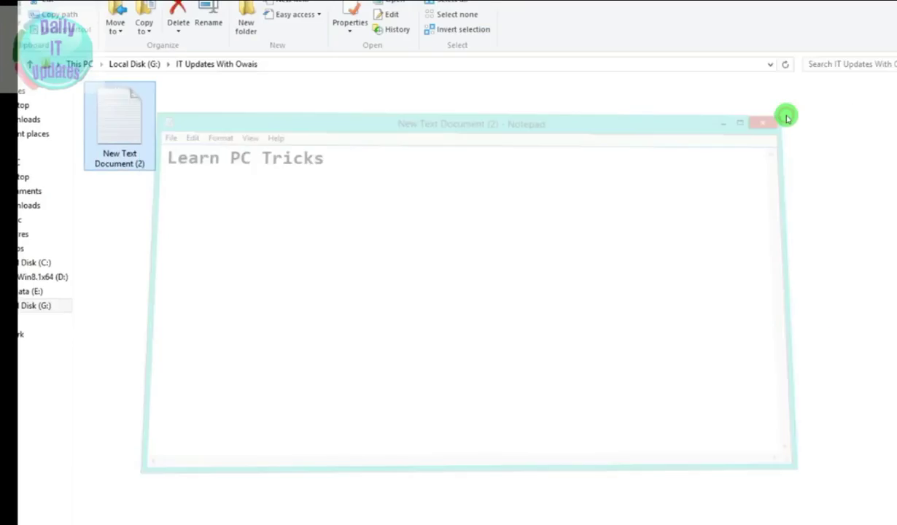
left_click(419, 297)
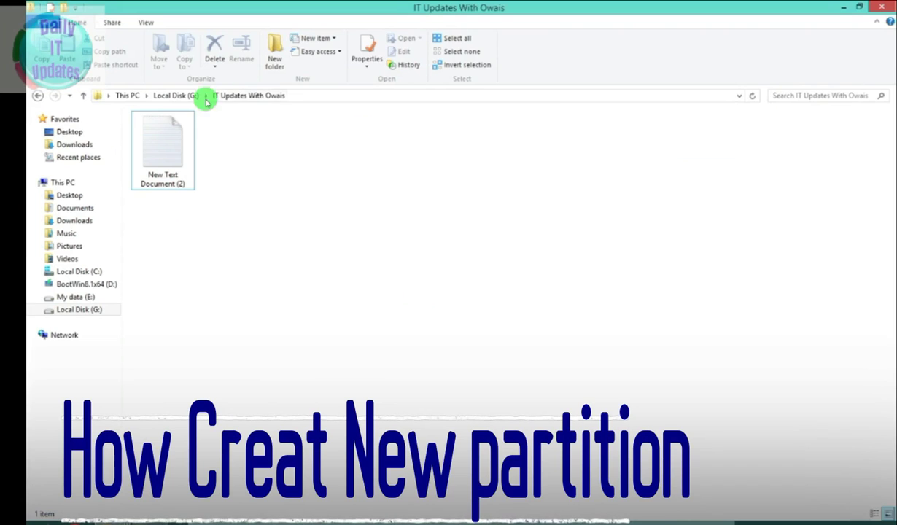
left_click(38, 96)
left_click(38, 95)
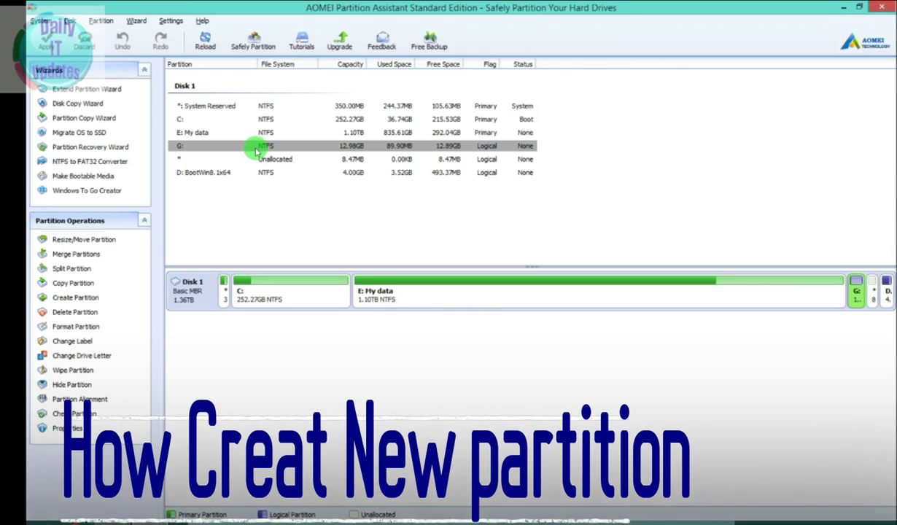
Start resizing partition G: and shrink it from its end to about 7.45 GB
left_click(255, 147)
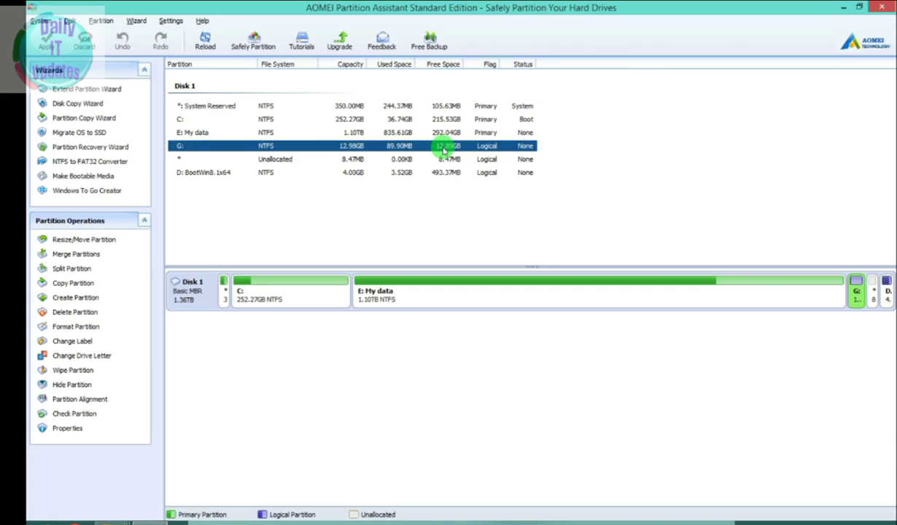
right_click(328, 150)
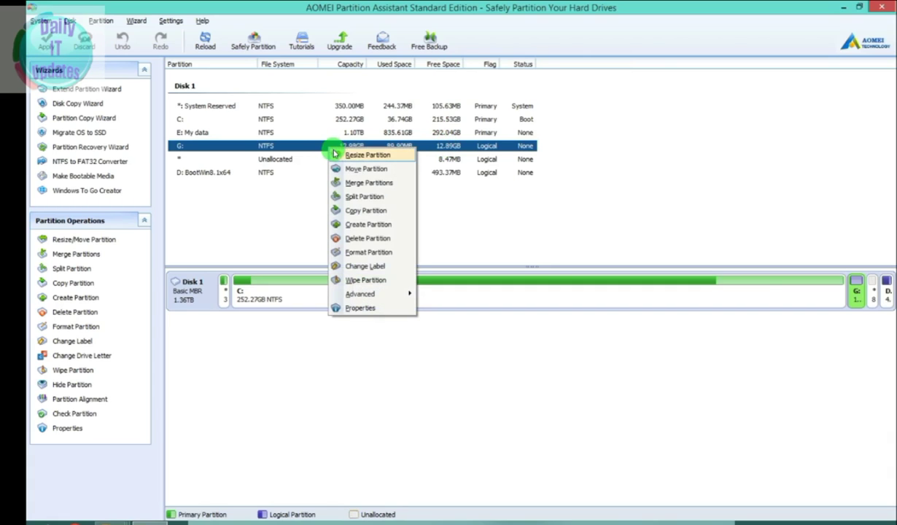
left_click(337, 154)
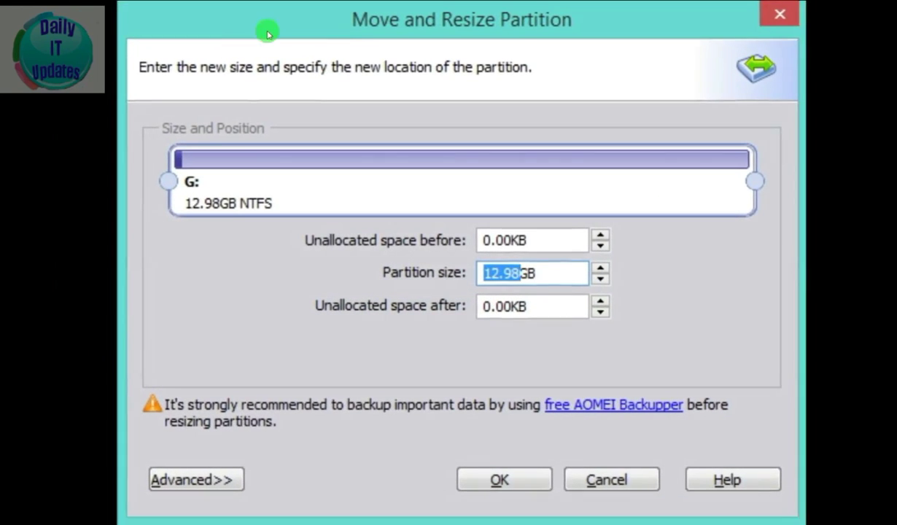
left_click_drag(760, 180, 518, 182)
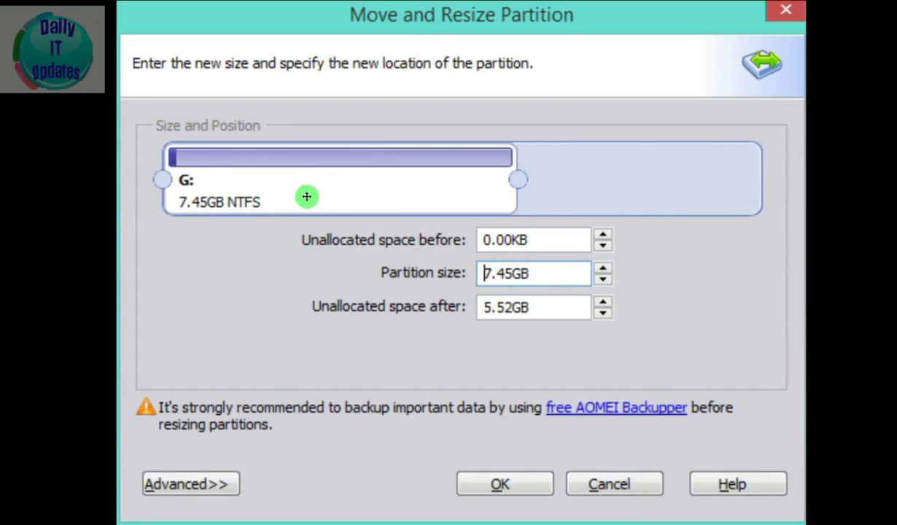
left_click_drag(532, 307, 485, 306)
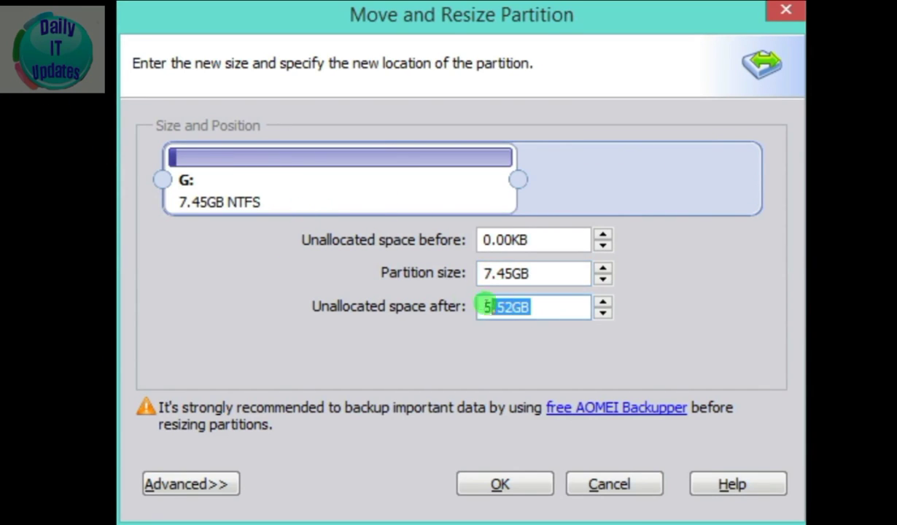
left_click(554, 308)
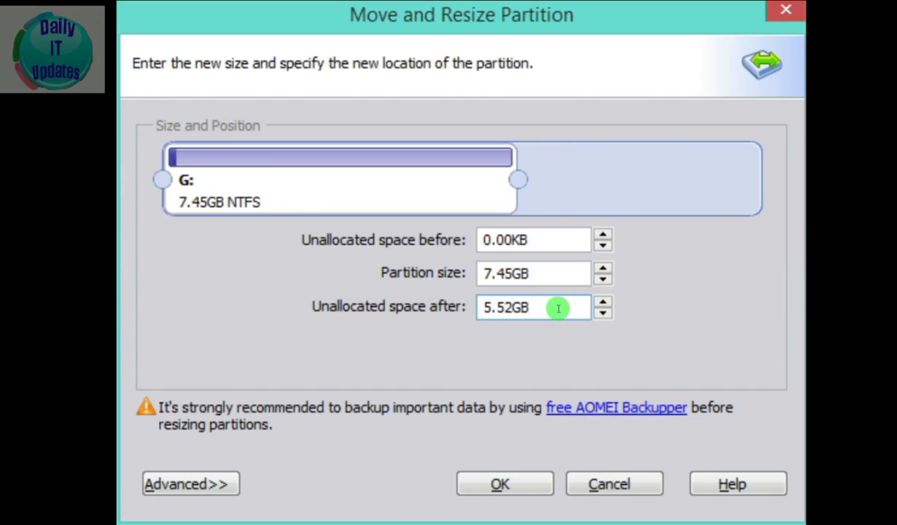
left_click_drag(558, 309, 461, 307)
Shrink partition G: further to about 6.96 GB, set the unallocated space after it to 6 GB, and accept the resize
left_click_drag(512, 180, 485, 180)
left_click(534, 300)
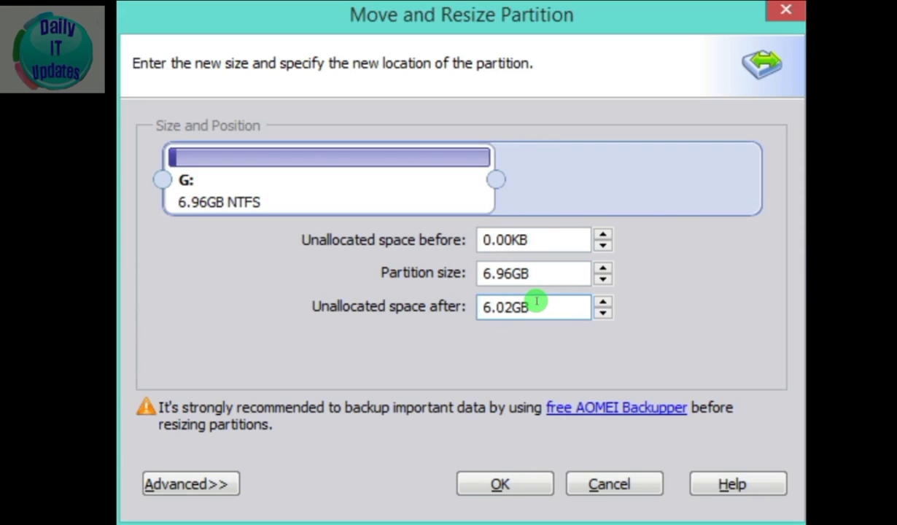
double_click(508, 305)
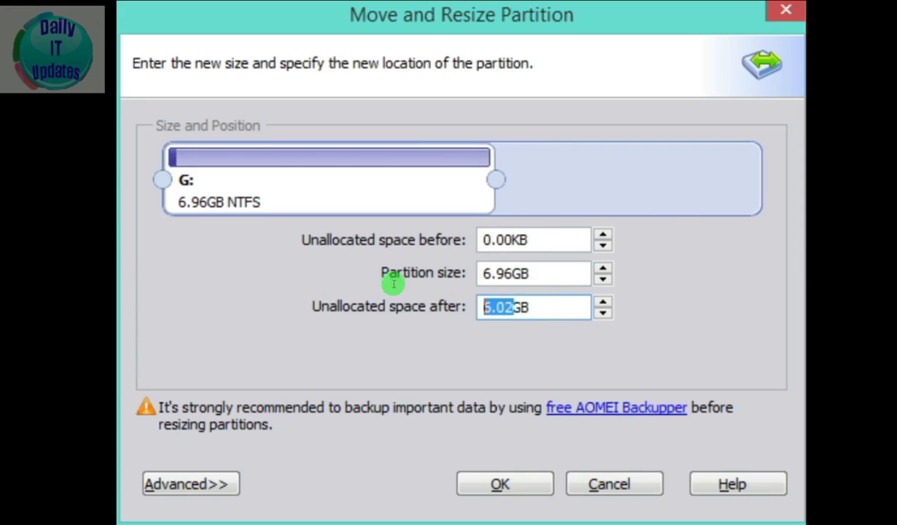
type("6")
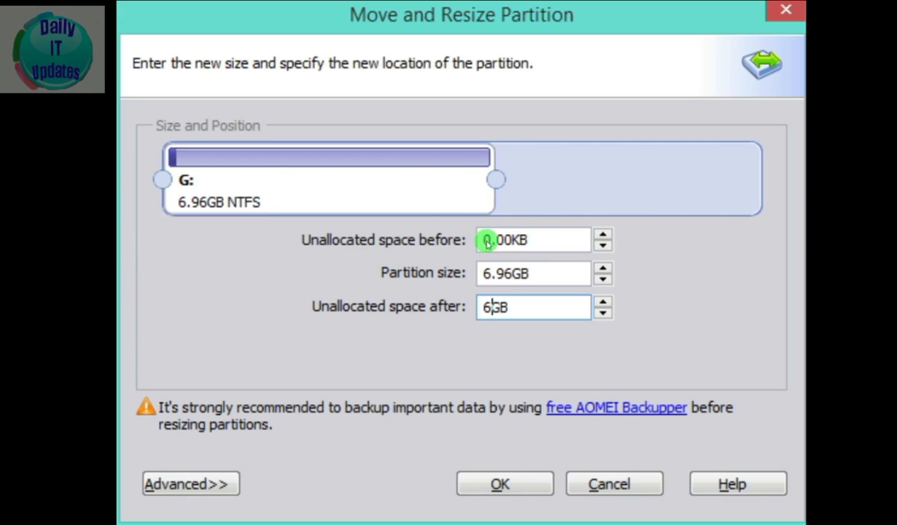
left_click(496, 486)
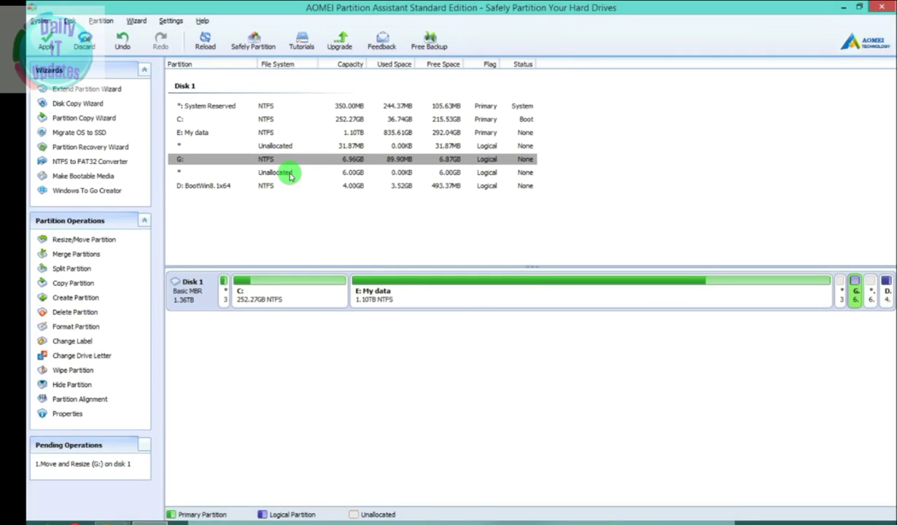
Create a 5.99 GB NTFS partition with drive letter H: in the 6 GB unallocated space after partition G:
left_click(278, 175)
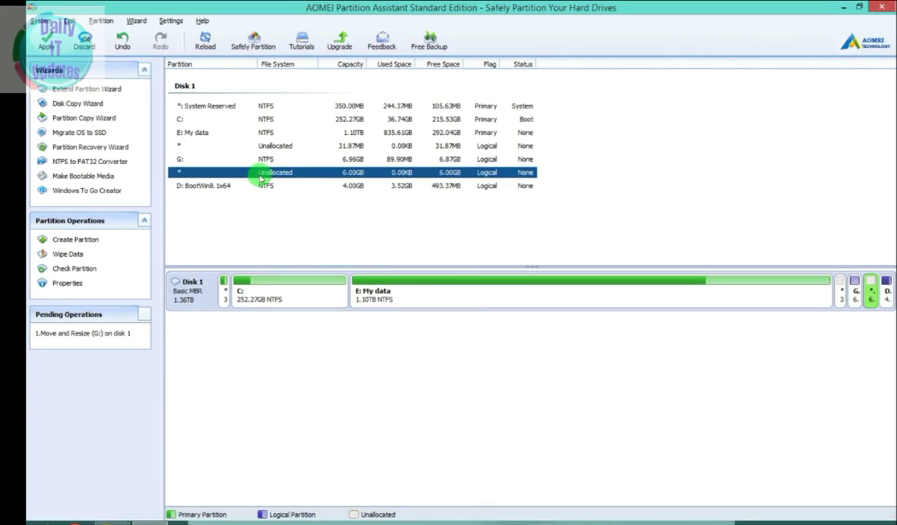
right_click(271, 176)
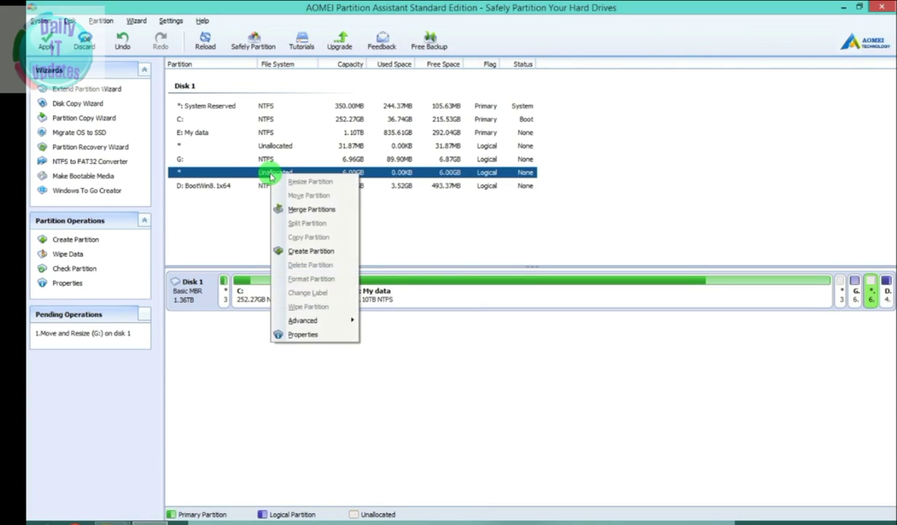
left_click(310, 252)
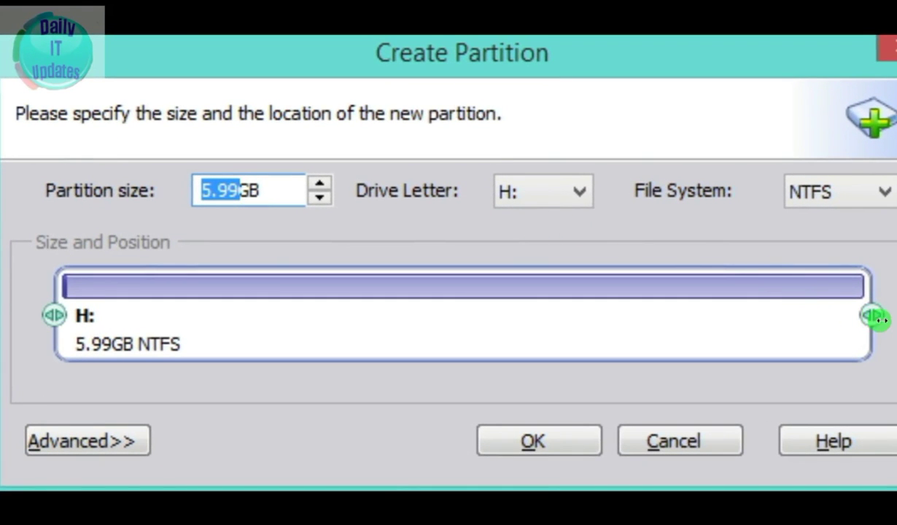
mouse_move(871, 318)
left_mouse_down()
mouse_move(244, 274)
mouse_move(794, 273)
mouse_move(600, 321)
mouse_move(505, 321)
mouse_move(872, 317)
left_mouse_up()
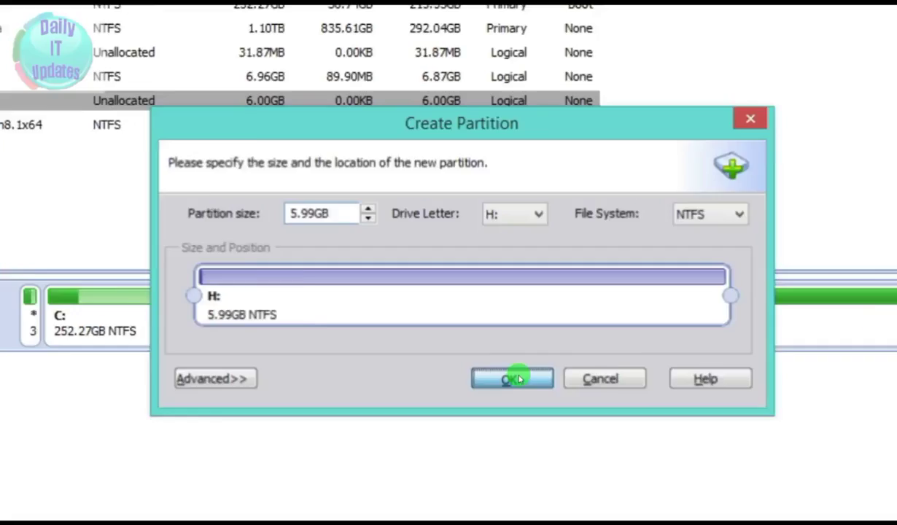
left_click(513, 379)
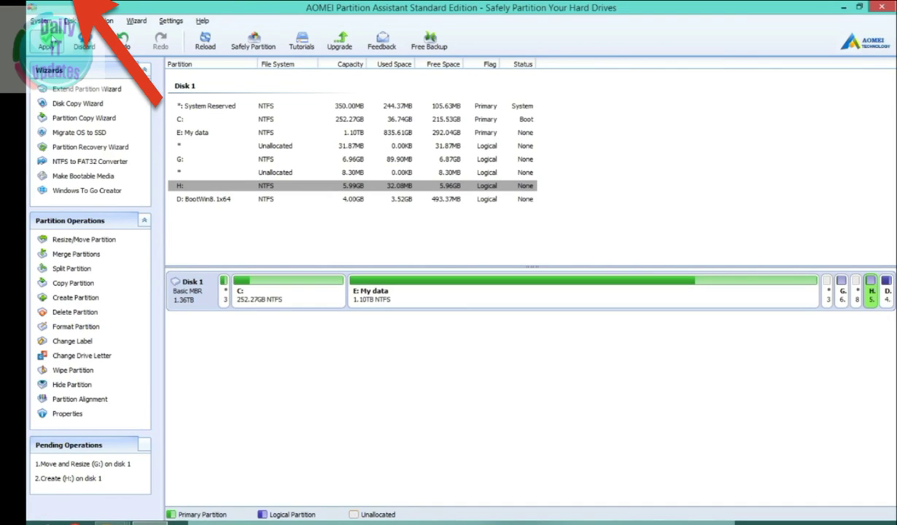
Apply the pending resize of G: and creation of H:, confirming the start and dismissing the completion message
left_click(46, 40)
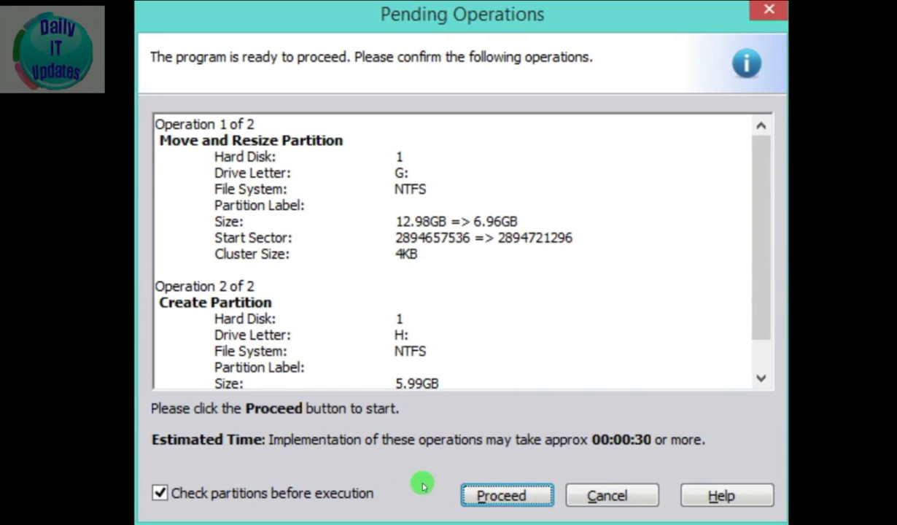
left_click(484, 498)
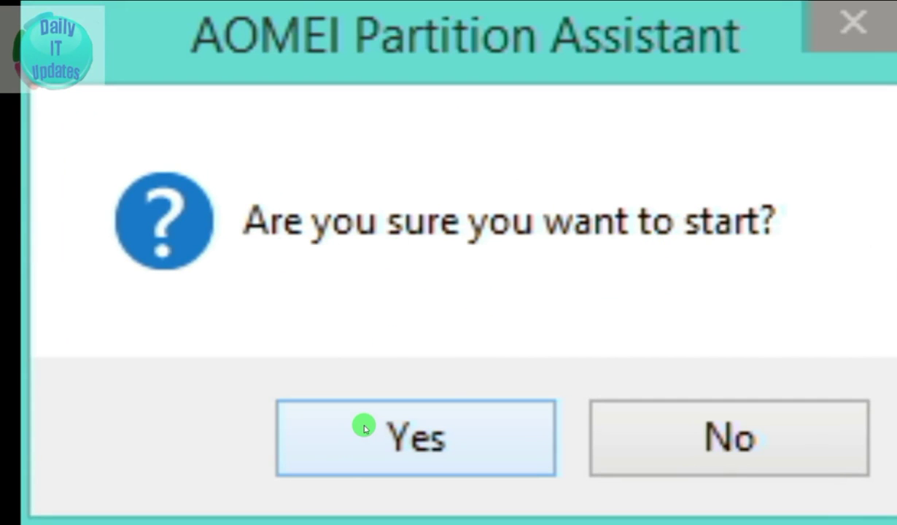
left_click(414, 439)
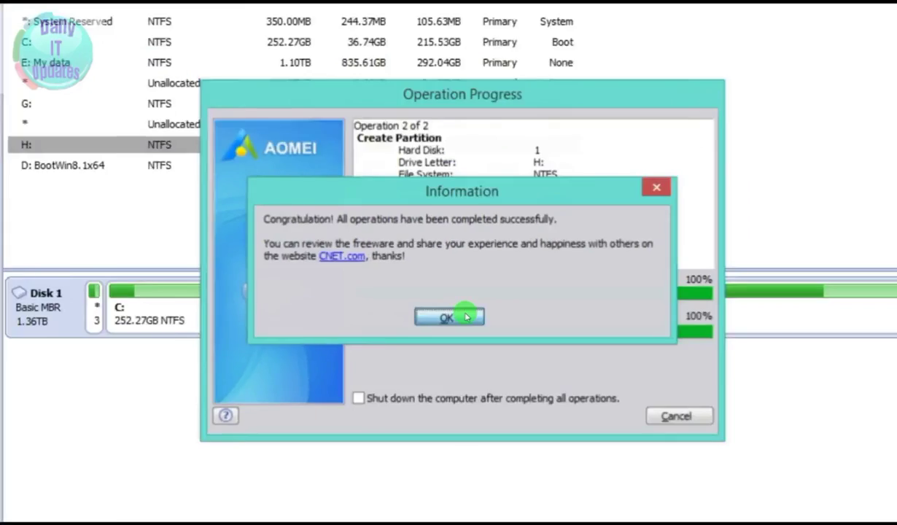
left_click(435, 386)
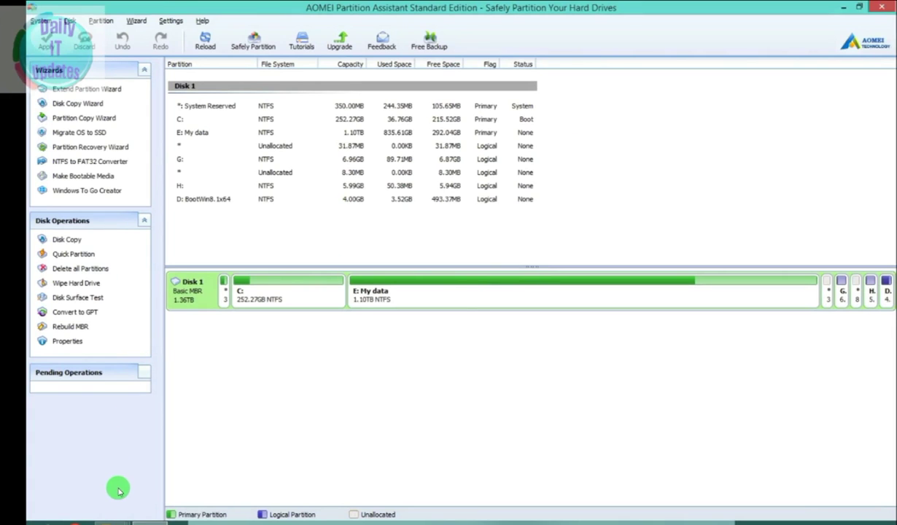
Switch to This PC in File Explorer, refresh the drive list, and check the sizes of drives G: and H:
mouse_move(110, 522)
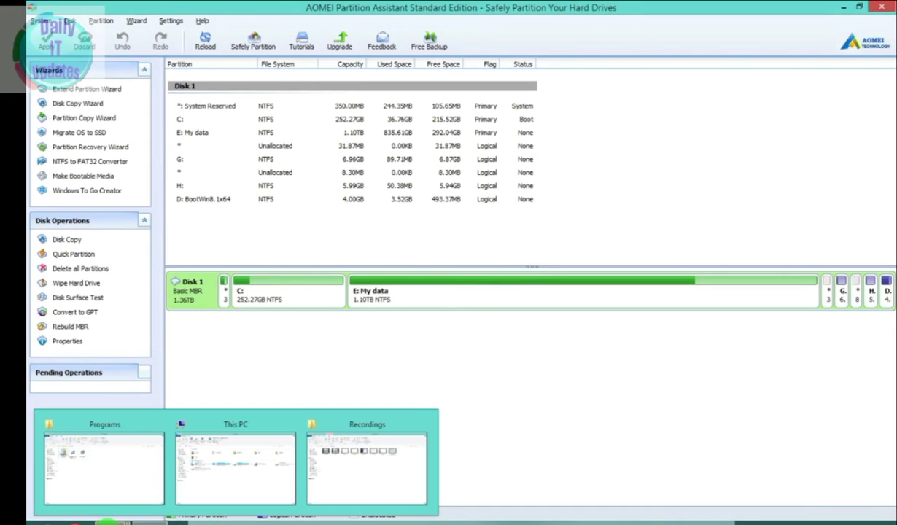
left_click(211, 470)
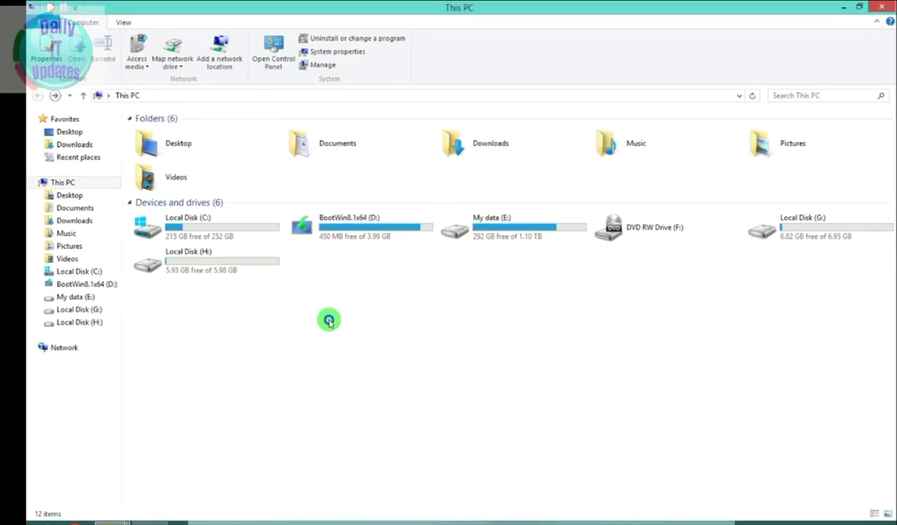
right_click(328, 320)
left_click(346, 367)
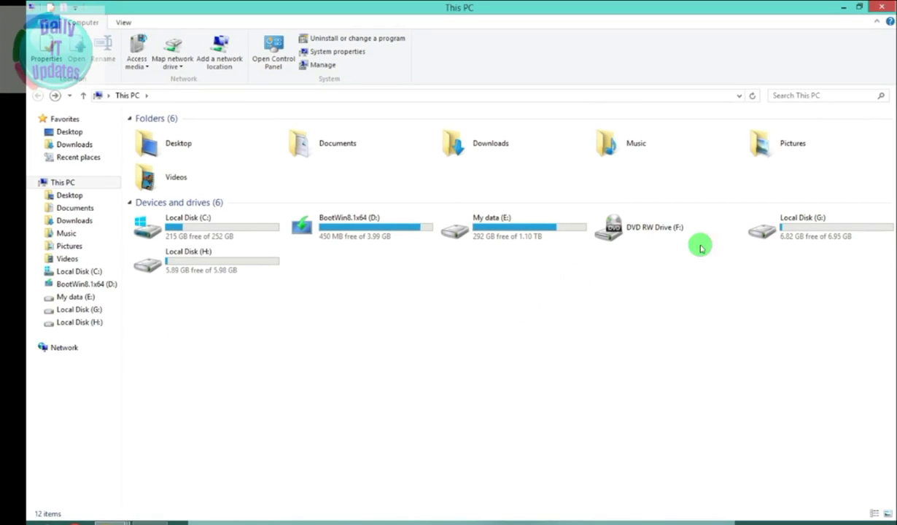
left_click(771, 234)
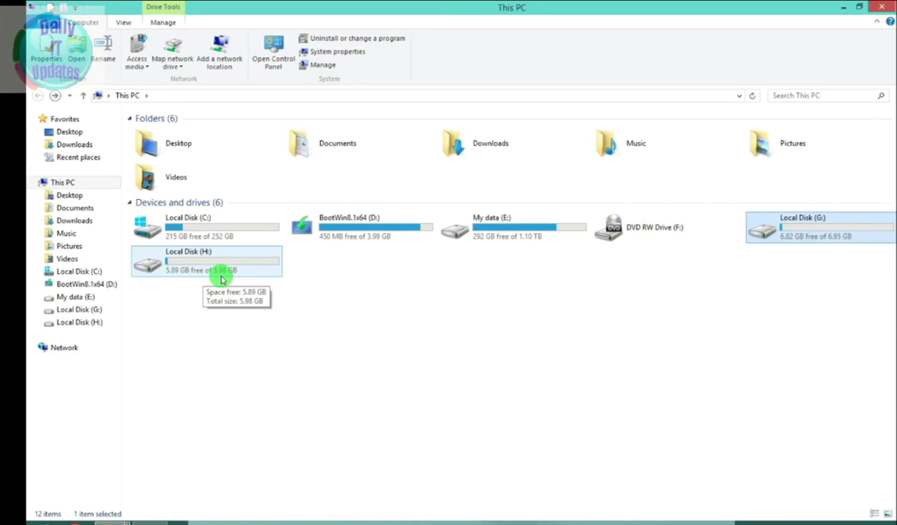
Move the second IT Updates folder, which holds the text document, from Local Disk (G:) to Local Disk (H:)
double_click(784, 227)
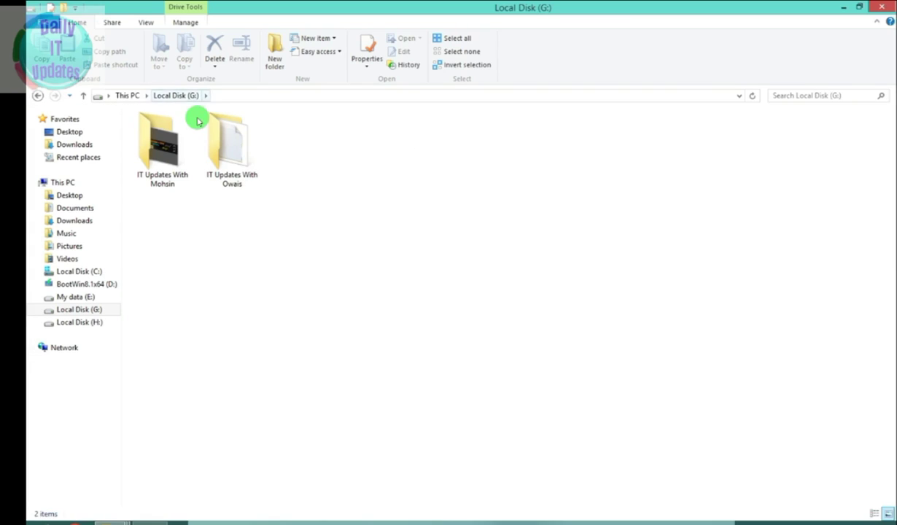
left_click(234, 150)
right_click(234, 151)
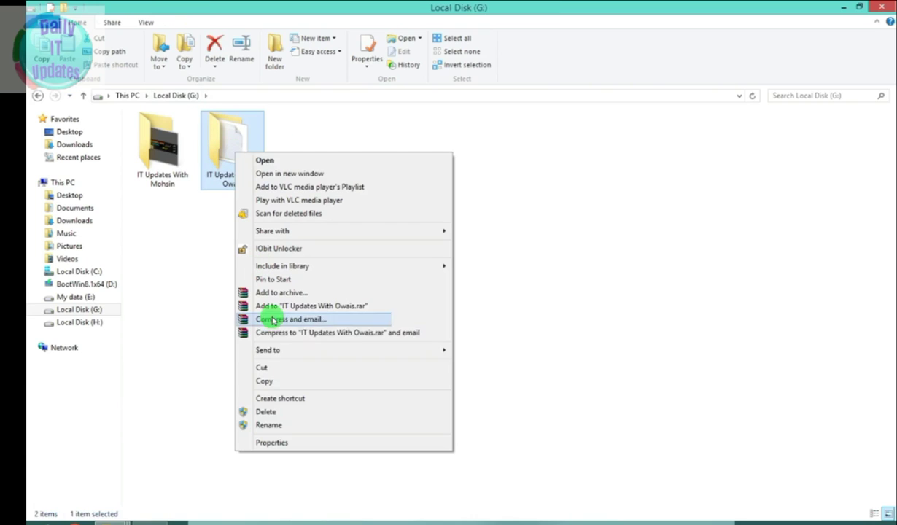
left_click(263, 369)
left_click(37, 96)
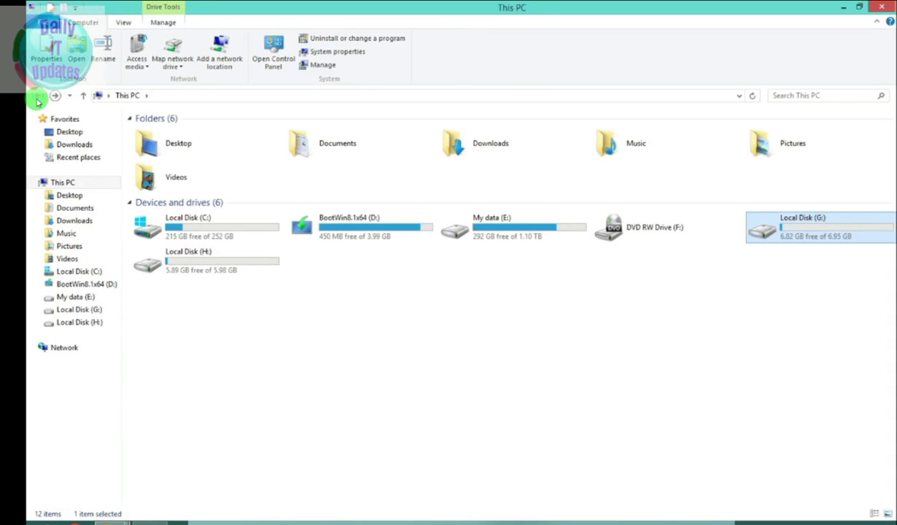
double_click(177, 252)
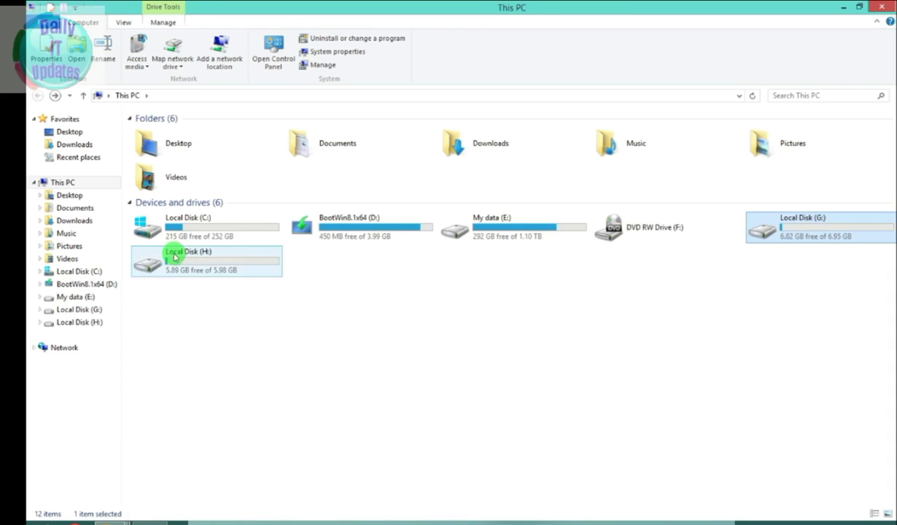
right_click(187, 202)
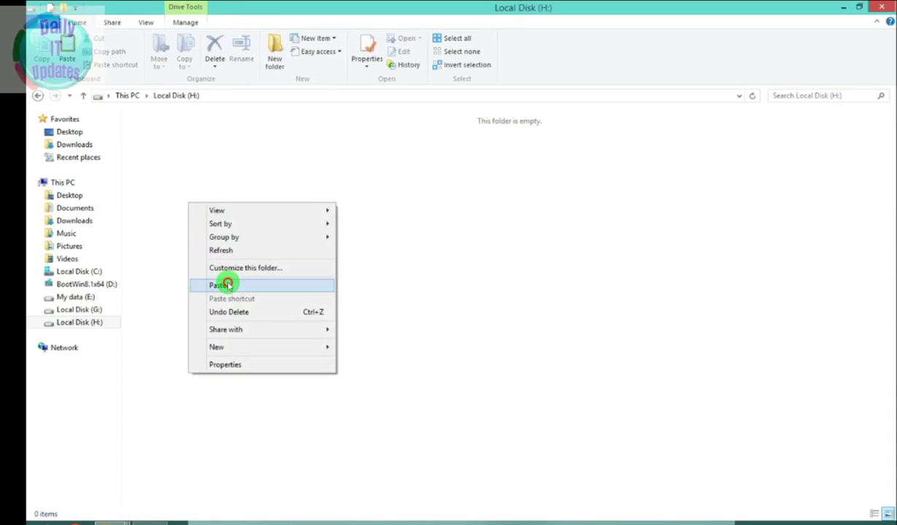
left_click(227, 284)
left_click(246, 187)
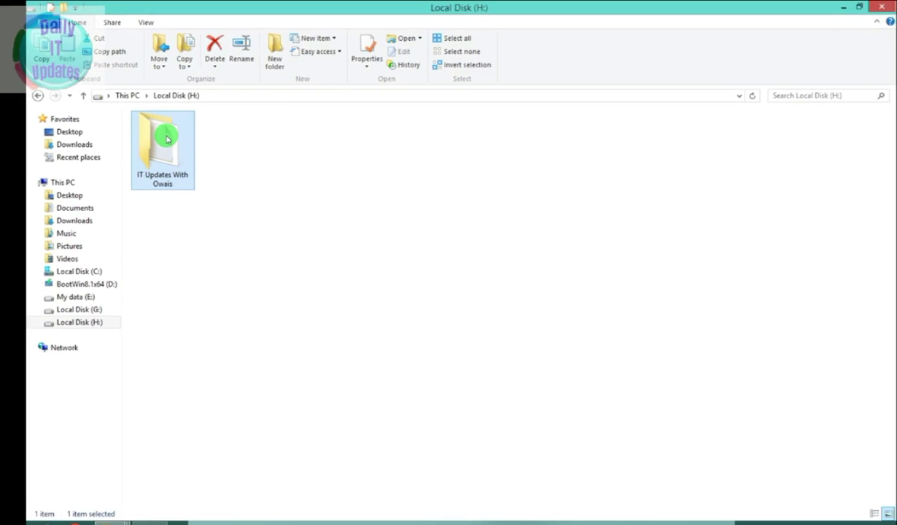
Examine New Text Document (2) in the moved folder on drive H:, close it, and leave the folder
double_click(166, 139)
double_click(166, 136)
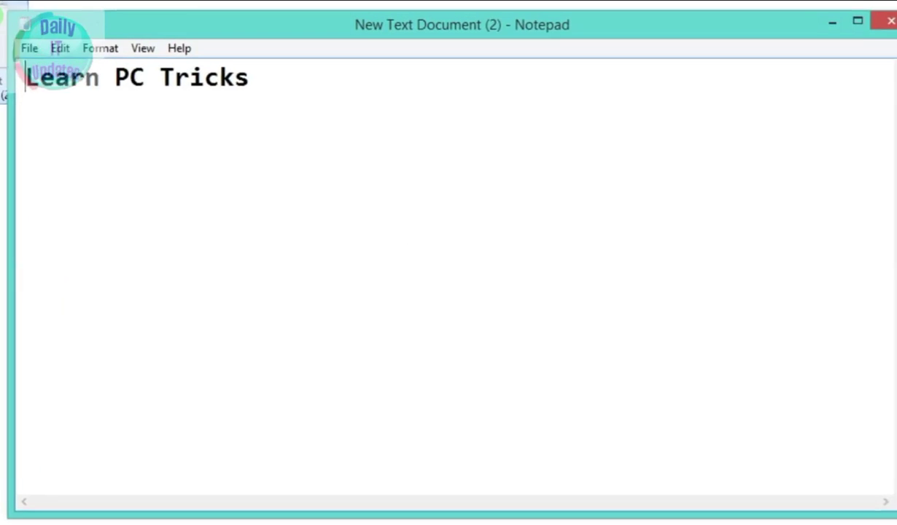
left_click(888, 13)
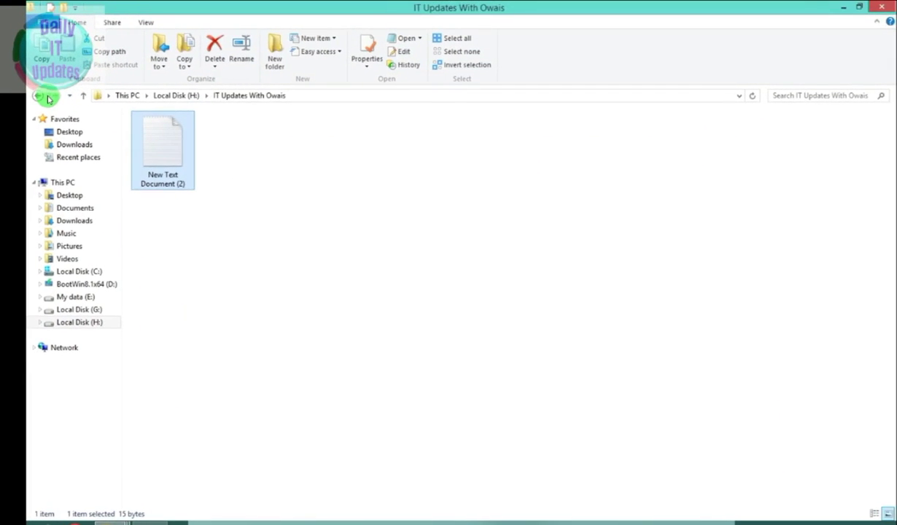
left_click(48, 98)
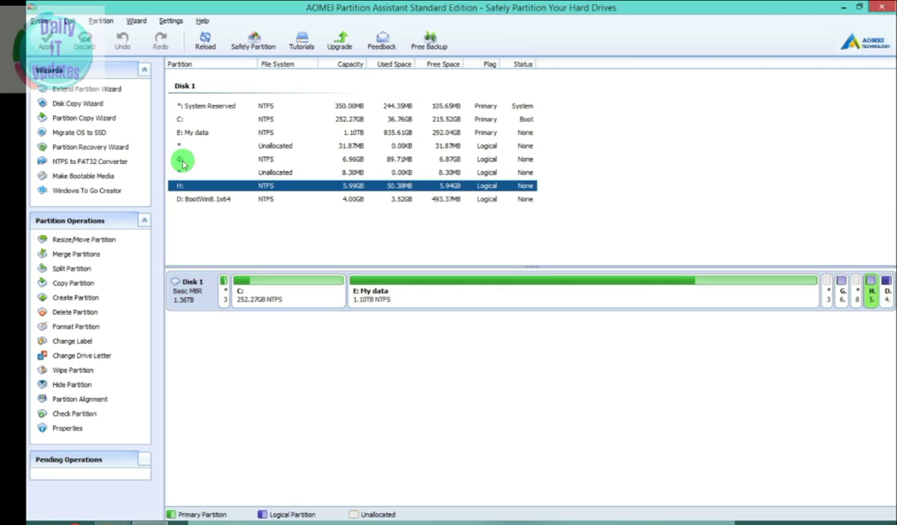
Switch to AOMEI Partition Assistant and merge partition H: into partition G:, keeping G: as the target partition
left_click(181, 159)
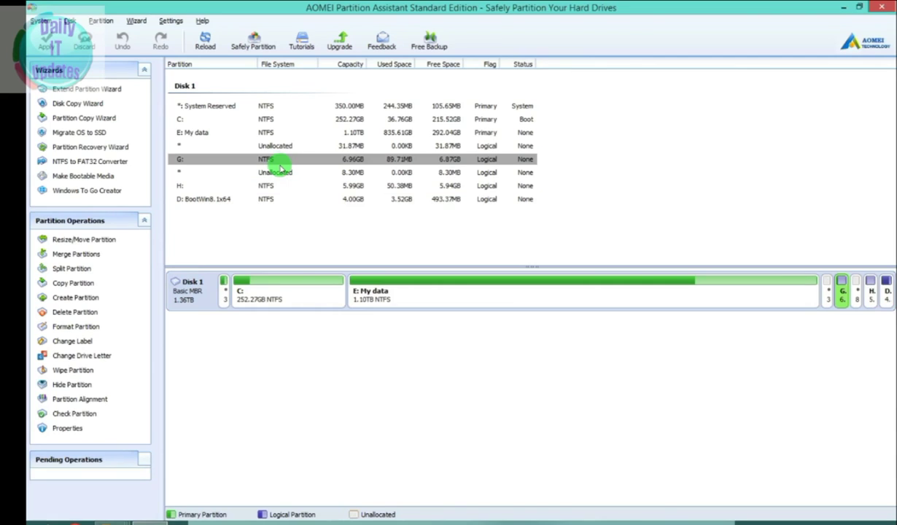
left_click(263, 161)
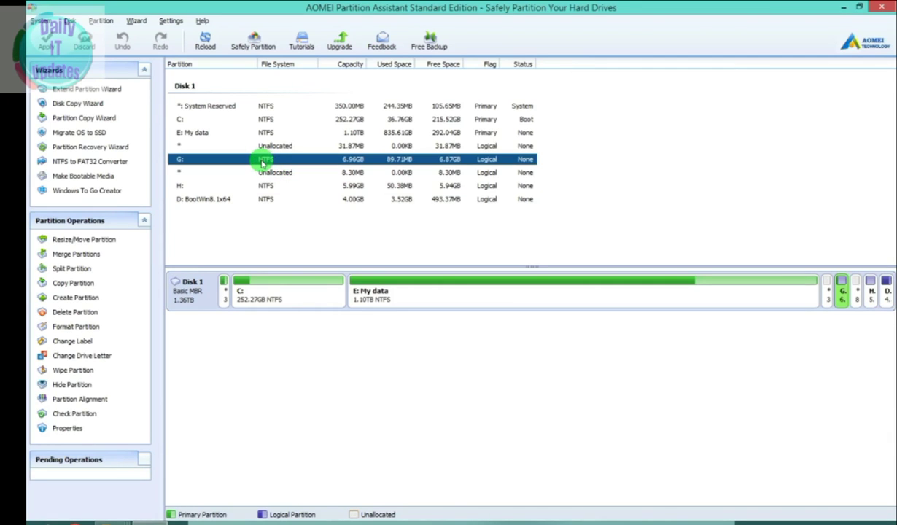
right_click(263, 163)
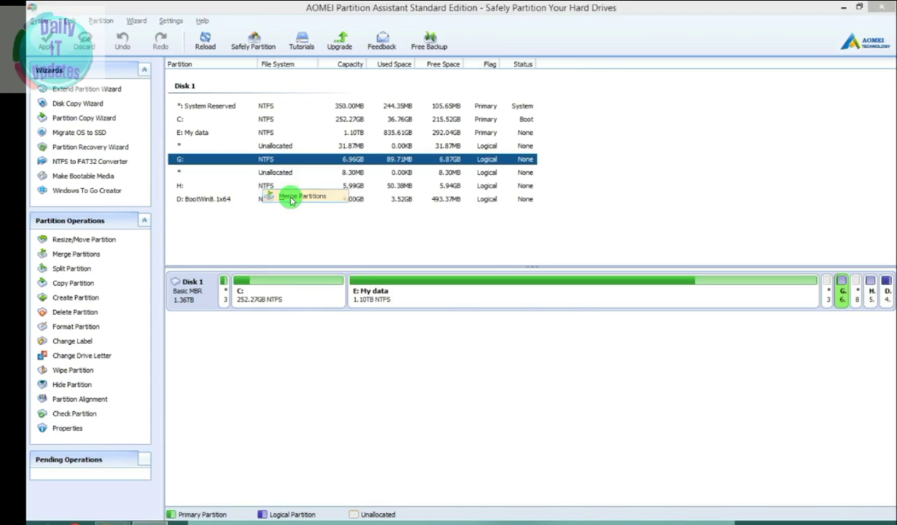
left_click(291, 198)
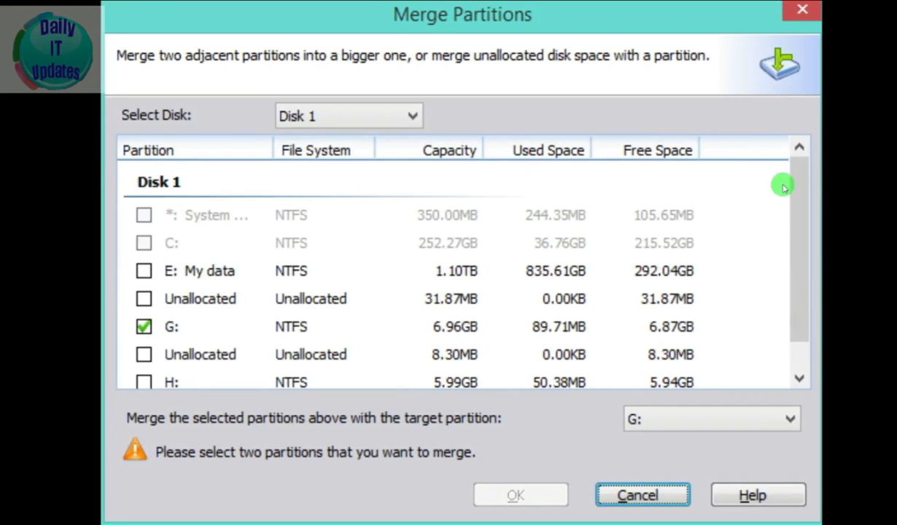
left_click_drag(803, 180, 800, 250)
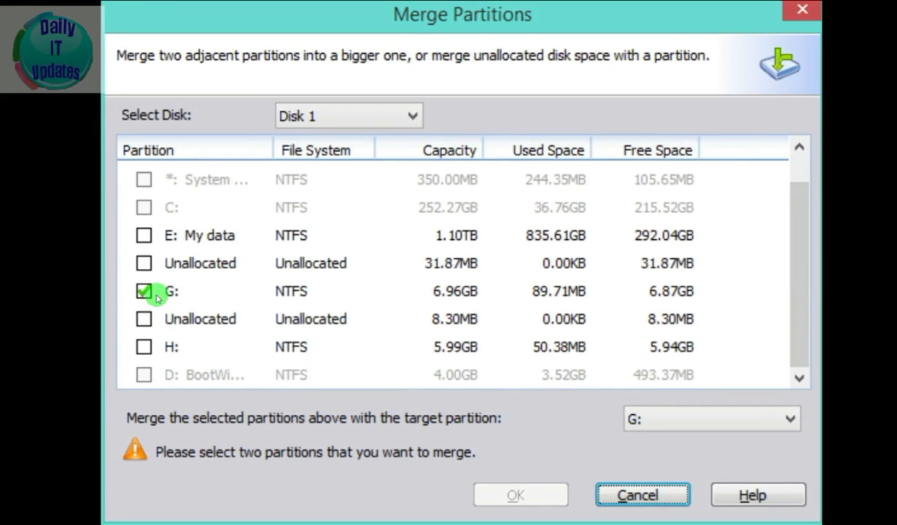
left_click(143, 348)
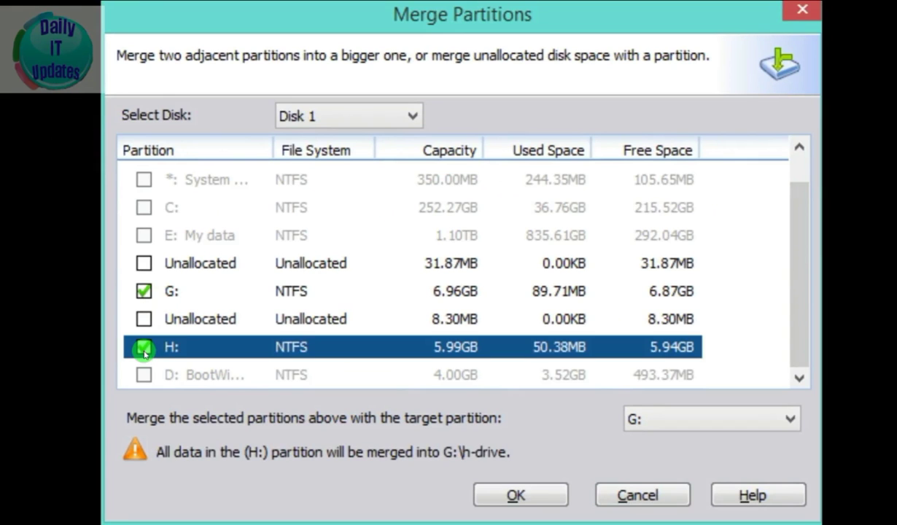
left_click(529, 496)
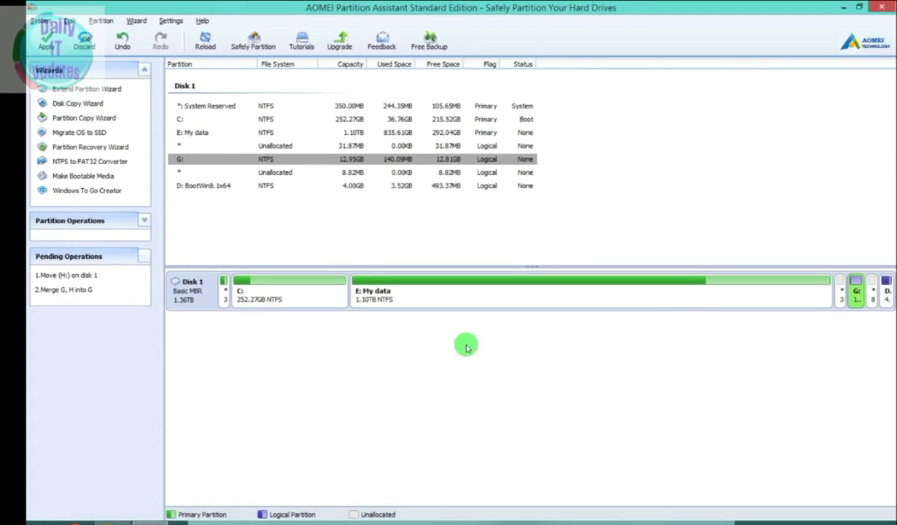
Apply the pending move of H: and merge into G:, and proceed with partition checking enabled before execution
left_click(45, 41)
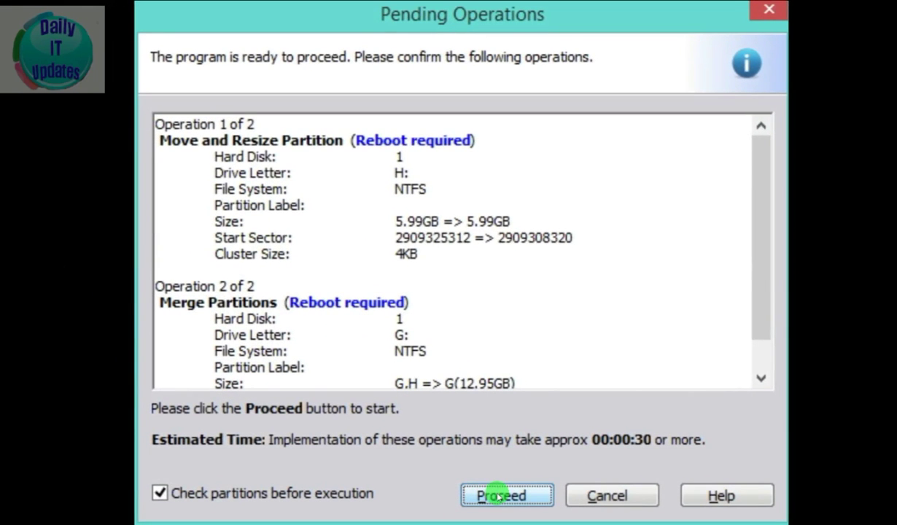
left_click_drag(767, 187, 762, 214)
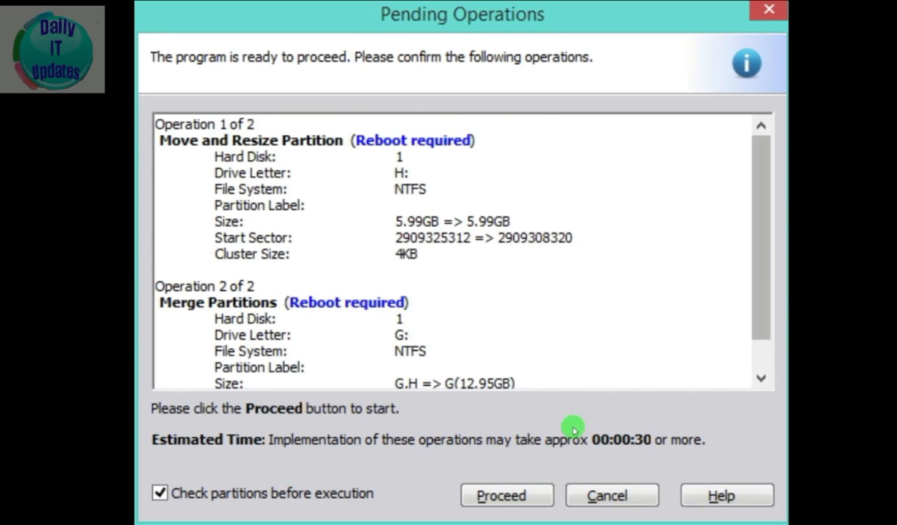
left_click(522, 495)
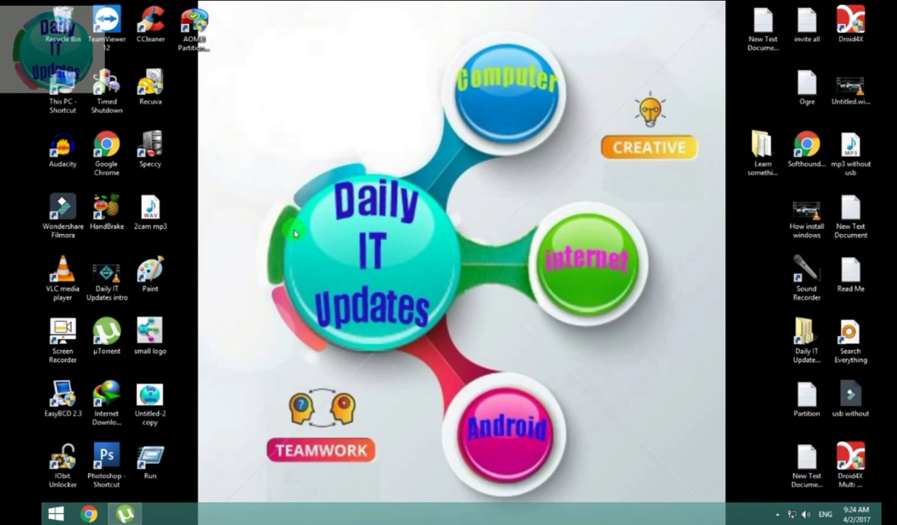
Examine the merged data on Local Disk (G:) through the H-drive-25609 folder, down to New Text Document (2) in its IT Updates subfolder
double_click(58, 90)
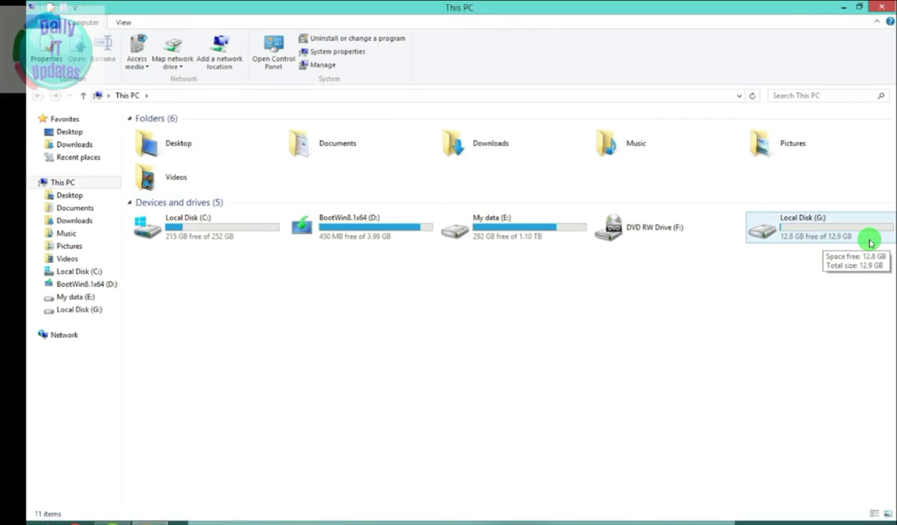
double_click(793, 232)
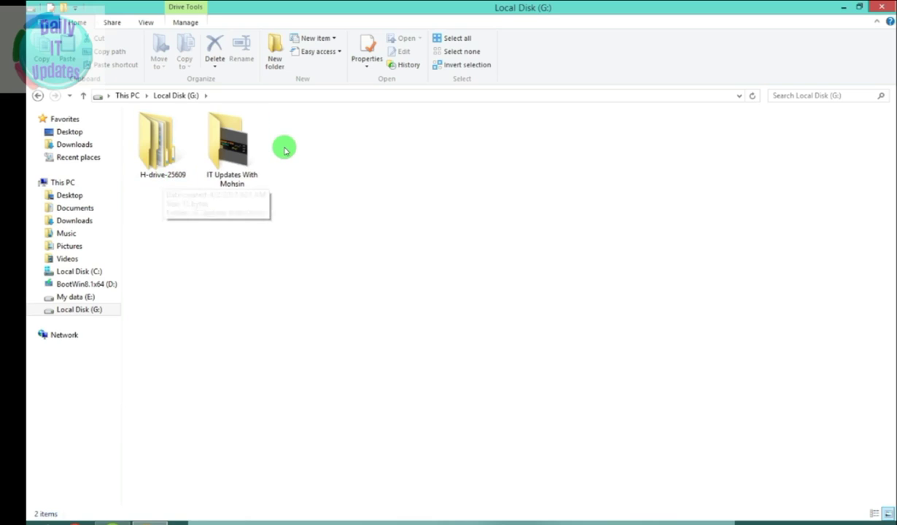
left_click(141, 142)
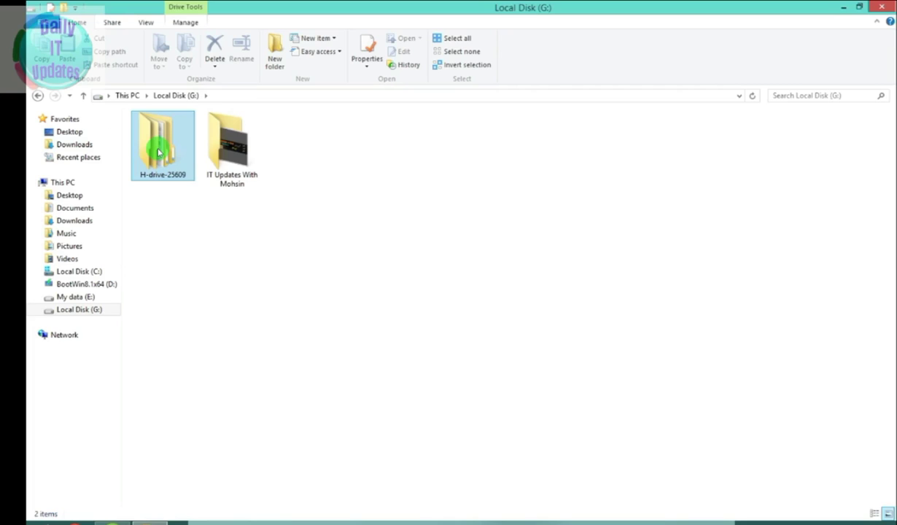
double_click(142, 142)
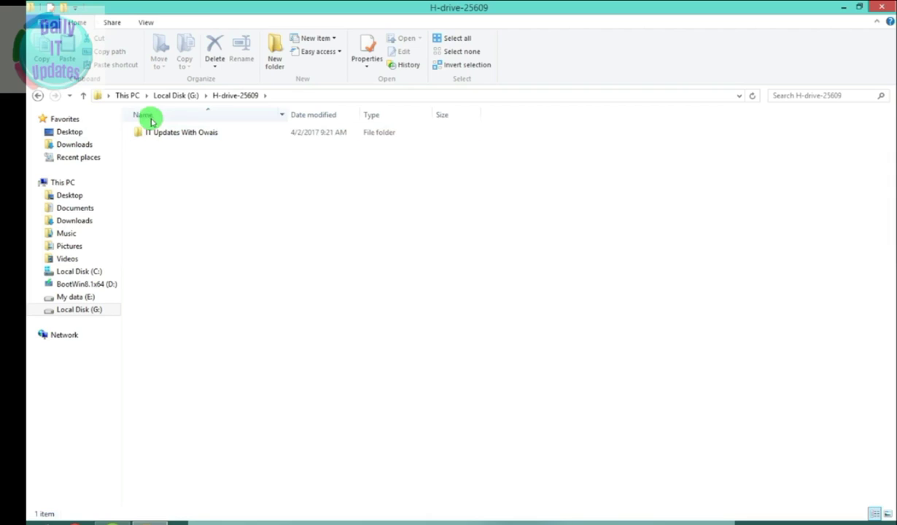
double_click(224, 134)
double_click(224, 136)
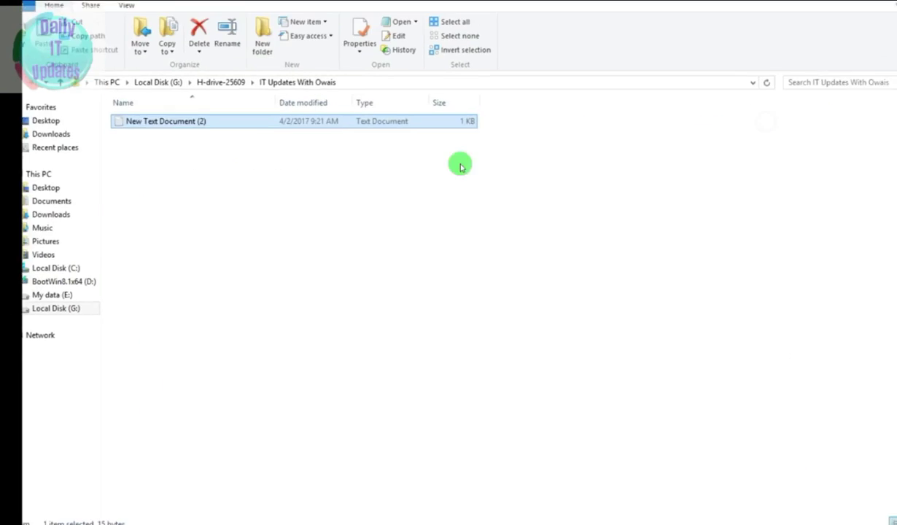
right_click(306, 186)
left_click(355, 232)
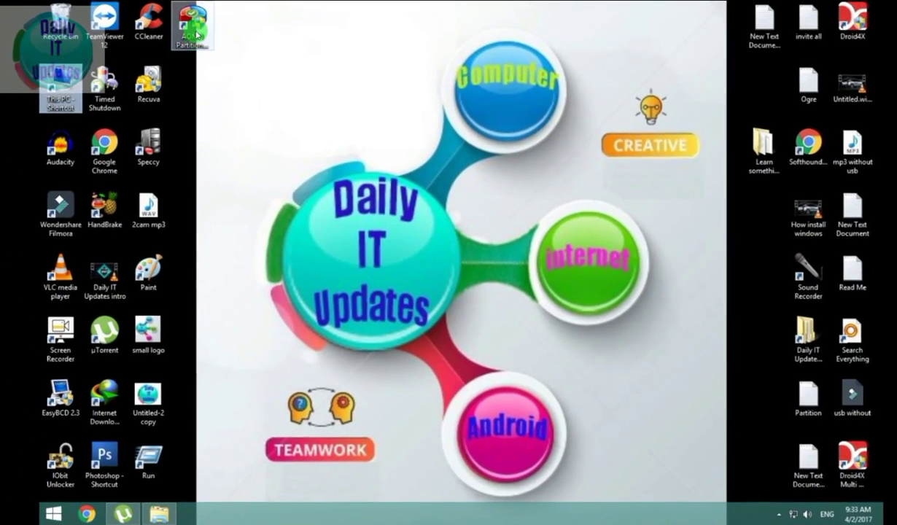
Switch to AOMEI Partition Assistant and shrink partition G: to about 6.96 GB, leaving about 6.00 GB unallocated after it
left_click(198, 33)
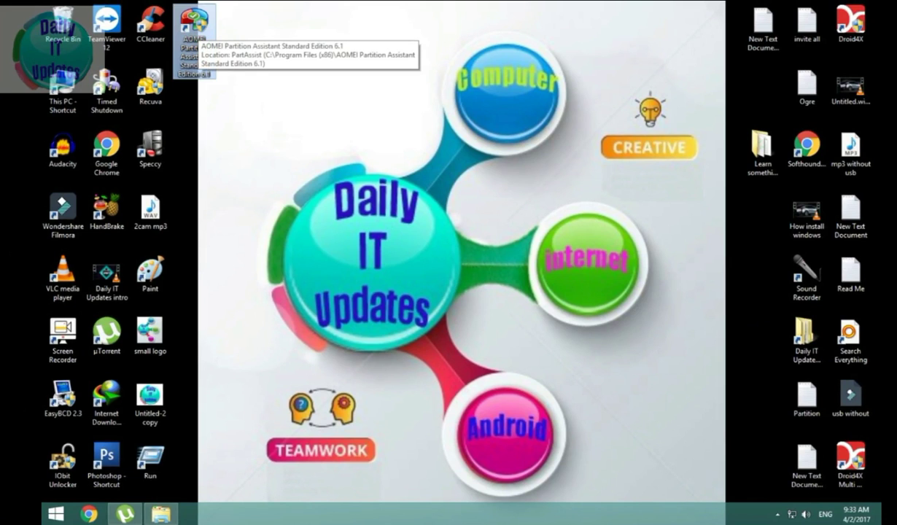
left_click(459, 159)
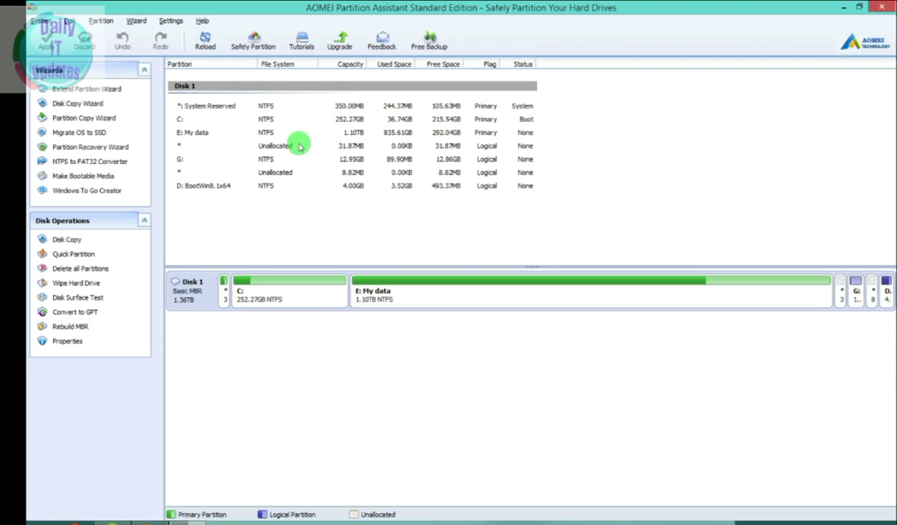
left_click(266, 161)
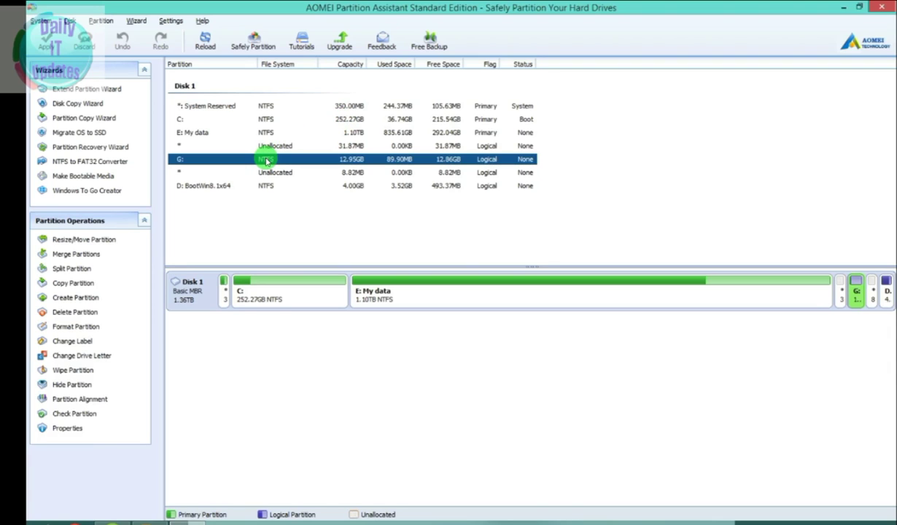
right_click(266, 162)
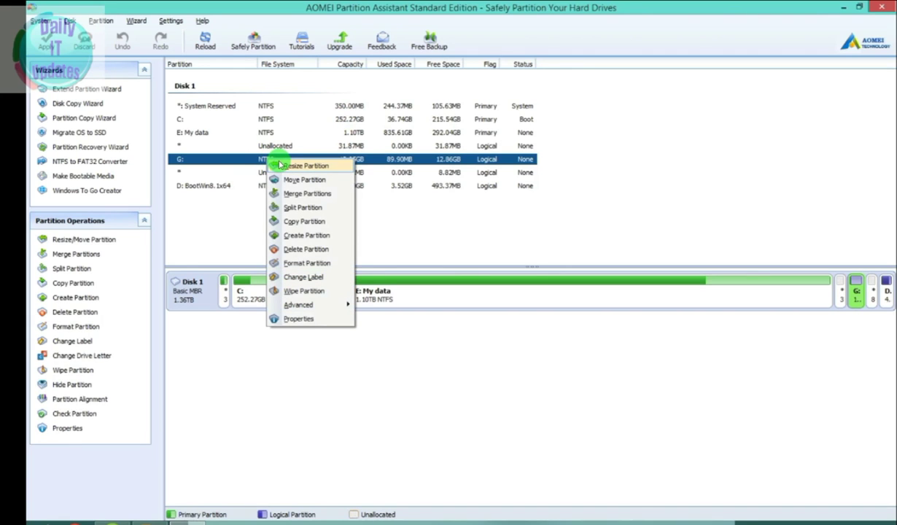
left_click(280, 165)
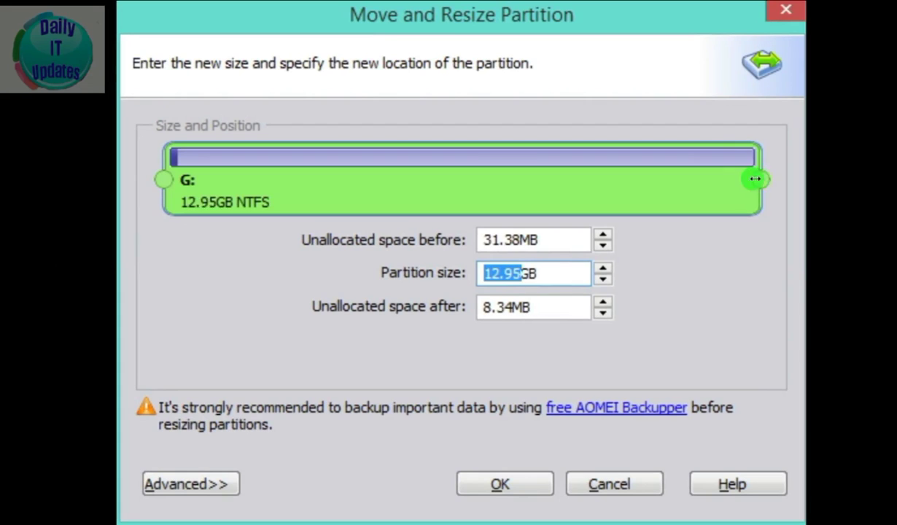
left_click_drag(756, 178, 496, 190)
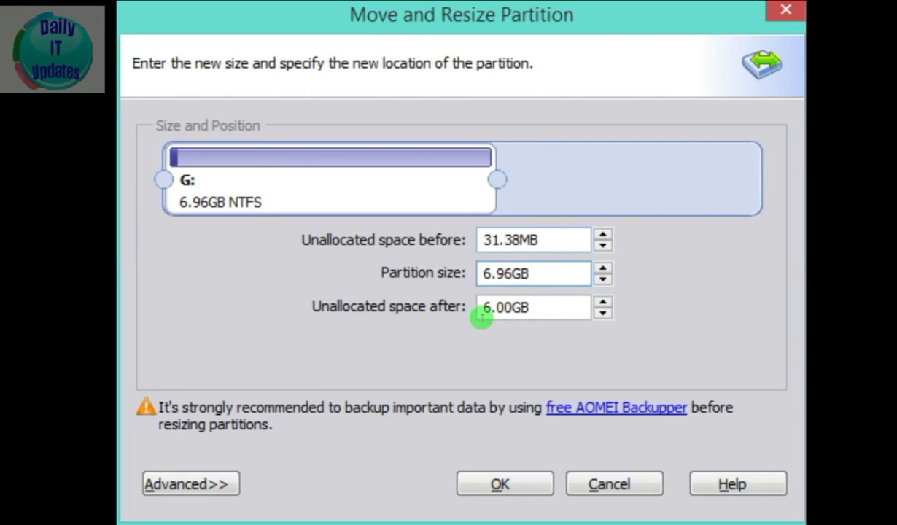
left_click(485, 486)
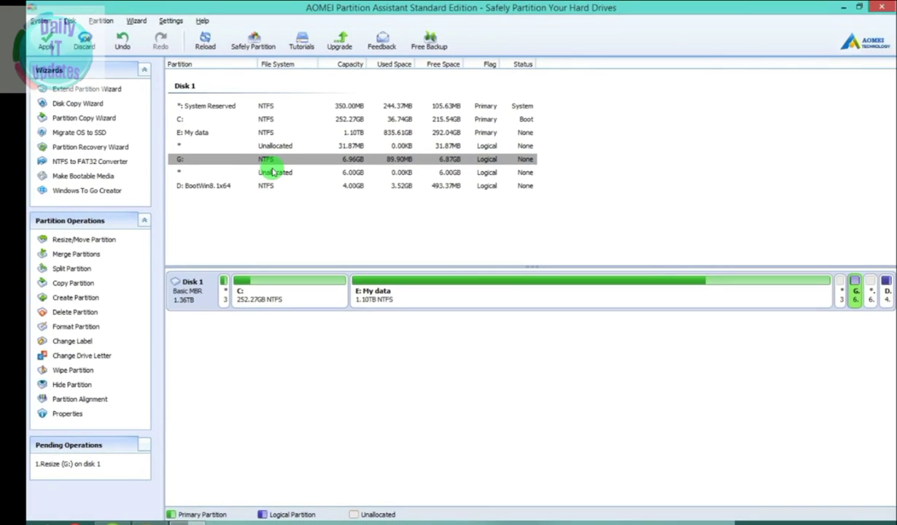
Merge the 6.00 GB unallocated space into partition C:, keeping C: as the target partition
left_click(261, 120)
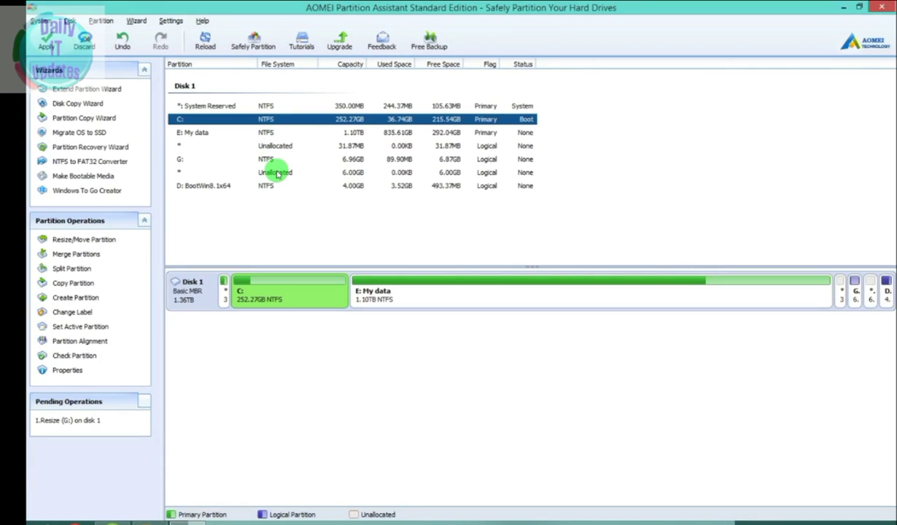
right_click(261, 121)
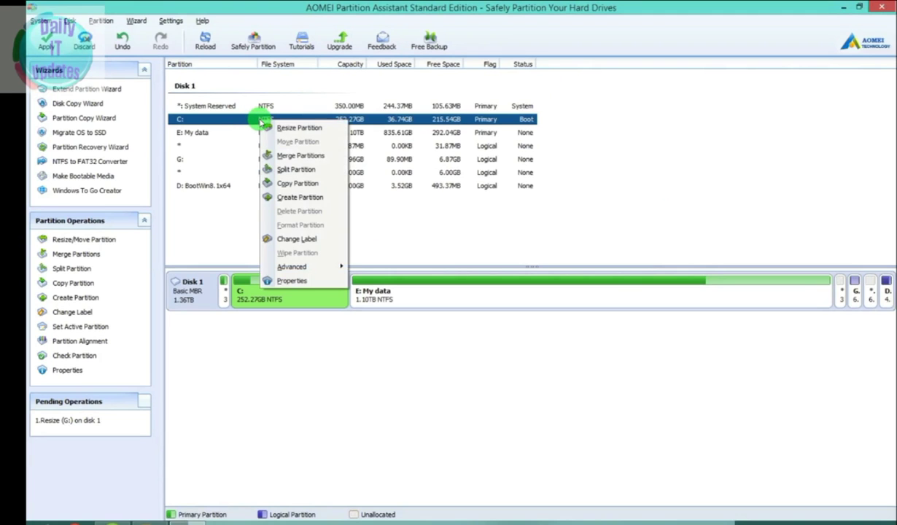
left_click(271, 154)
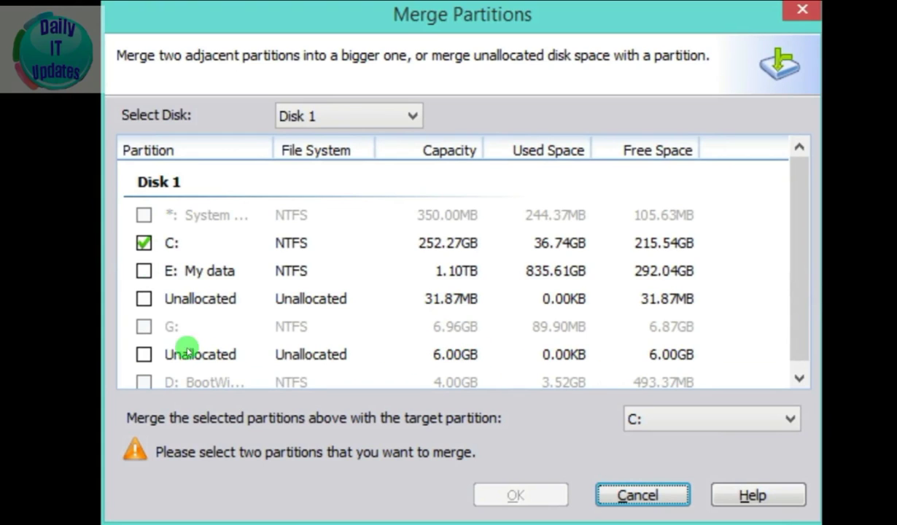
left_click(143, 355)
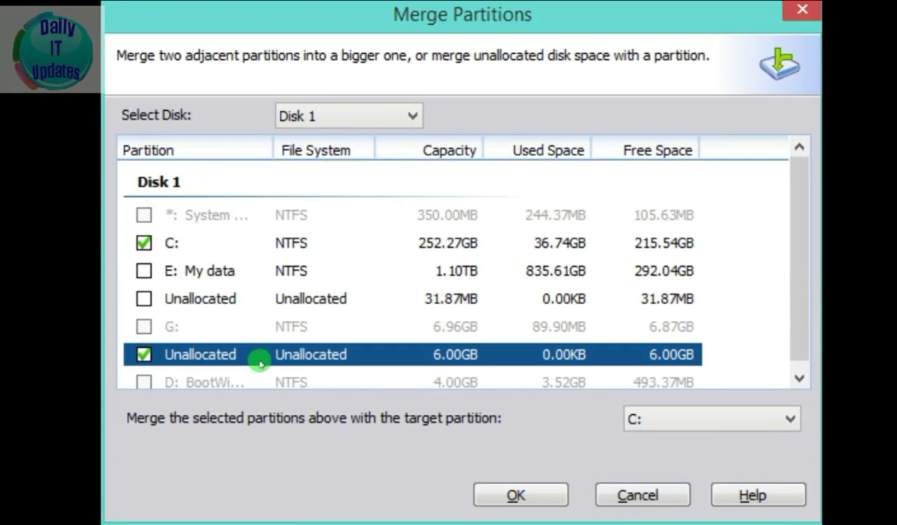
left_click(487, 492)
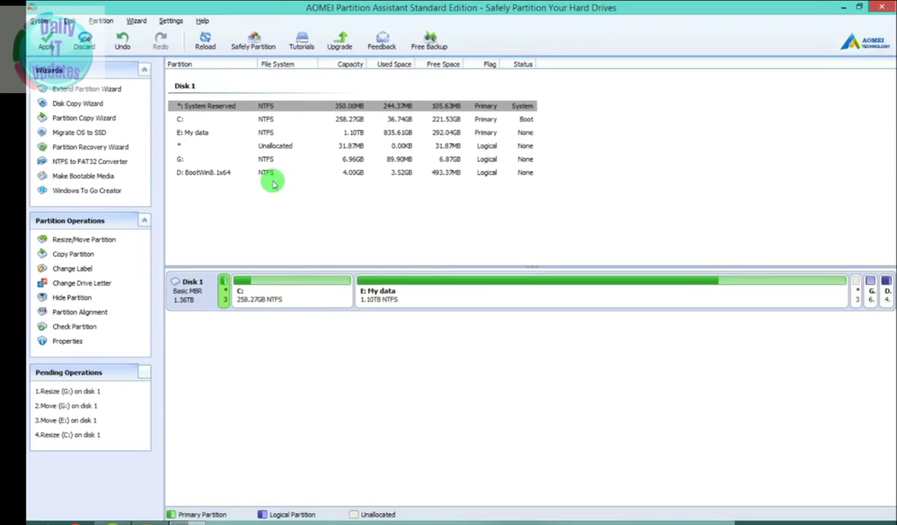
Apply the pending resize and move operations on G:, E: and C:, with partition checking enabled before execution
left_click(35, 37)
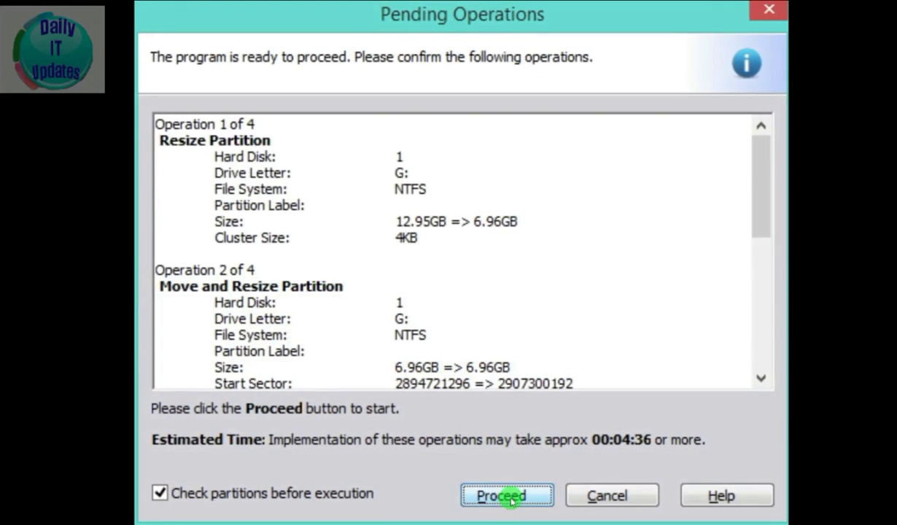
left_click(512, 493)
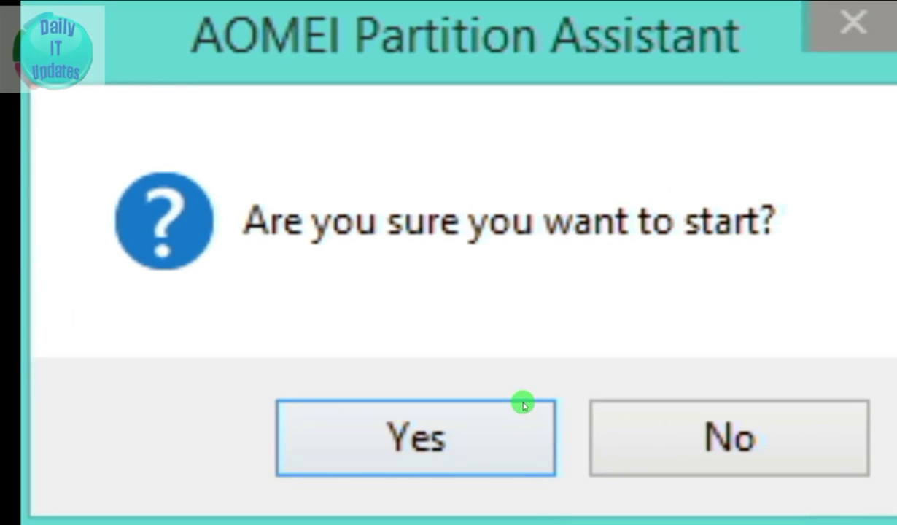
left_click(497, 421)
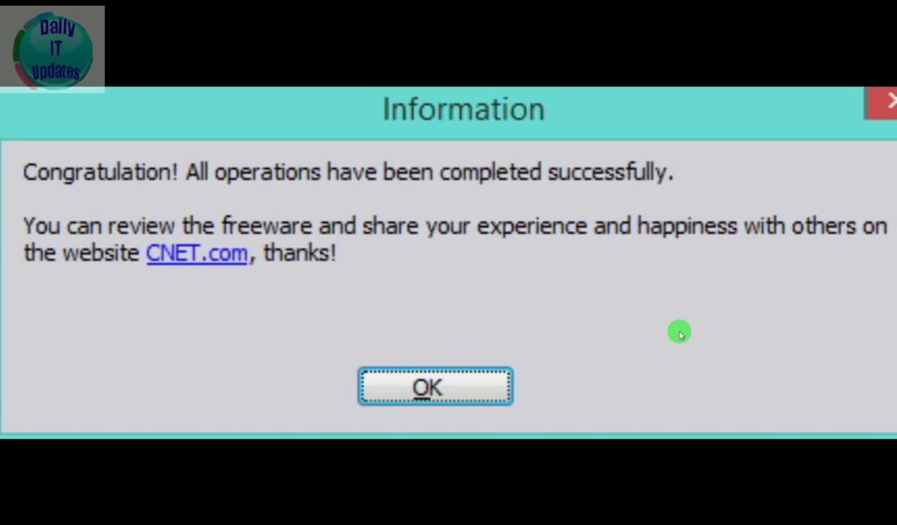
left_click(398, 375)
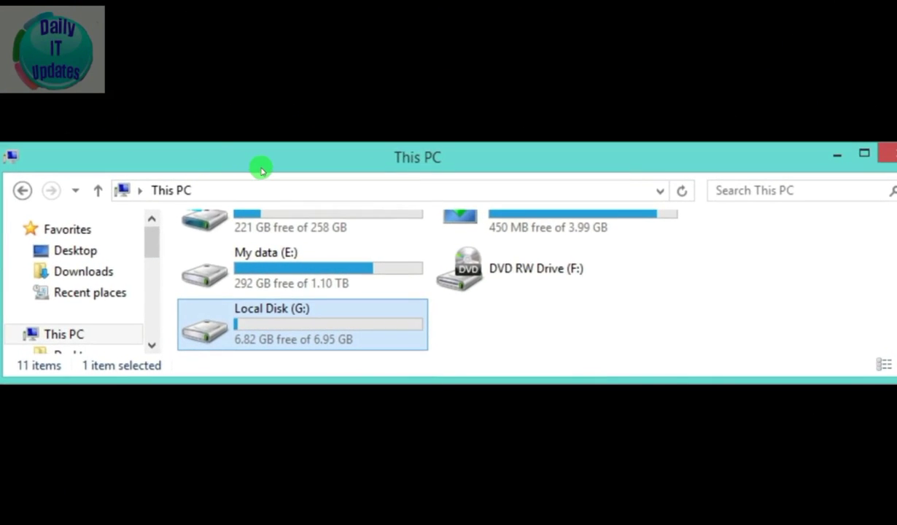
Maximize the This PC window to check the sizes of drives C: and G:
double_click(260, 168)
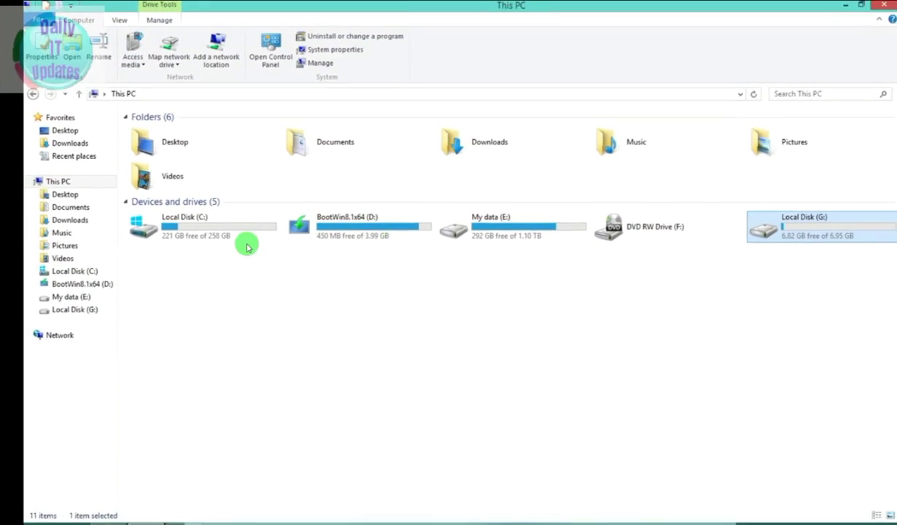